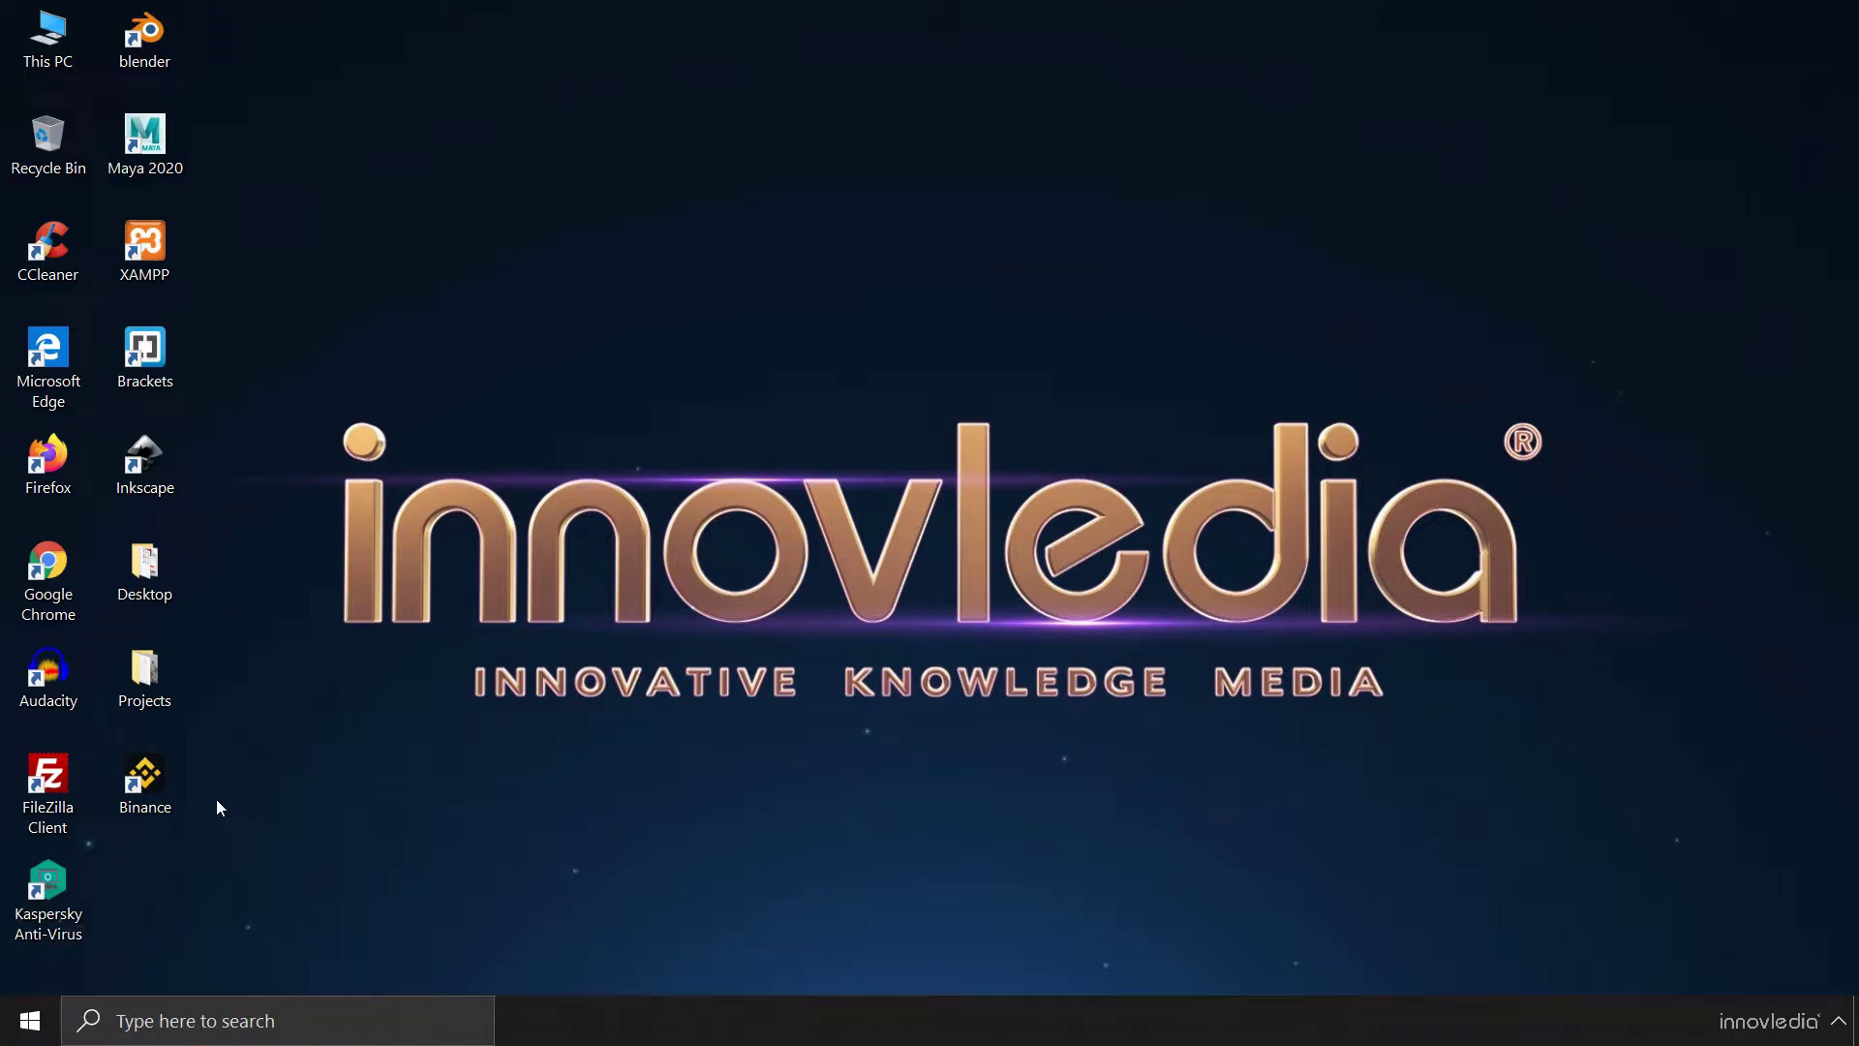
- Select the Binance shortcut on the Windows desktop
click(147, 779)
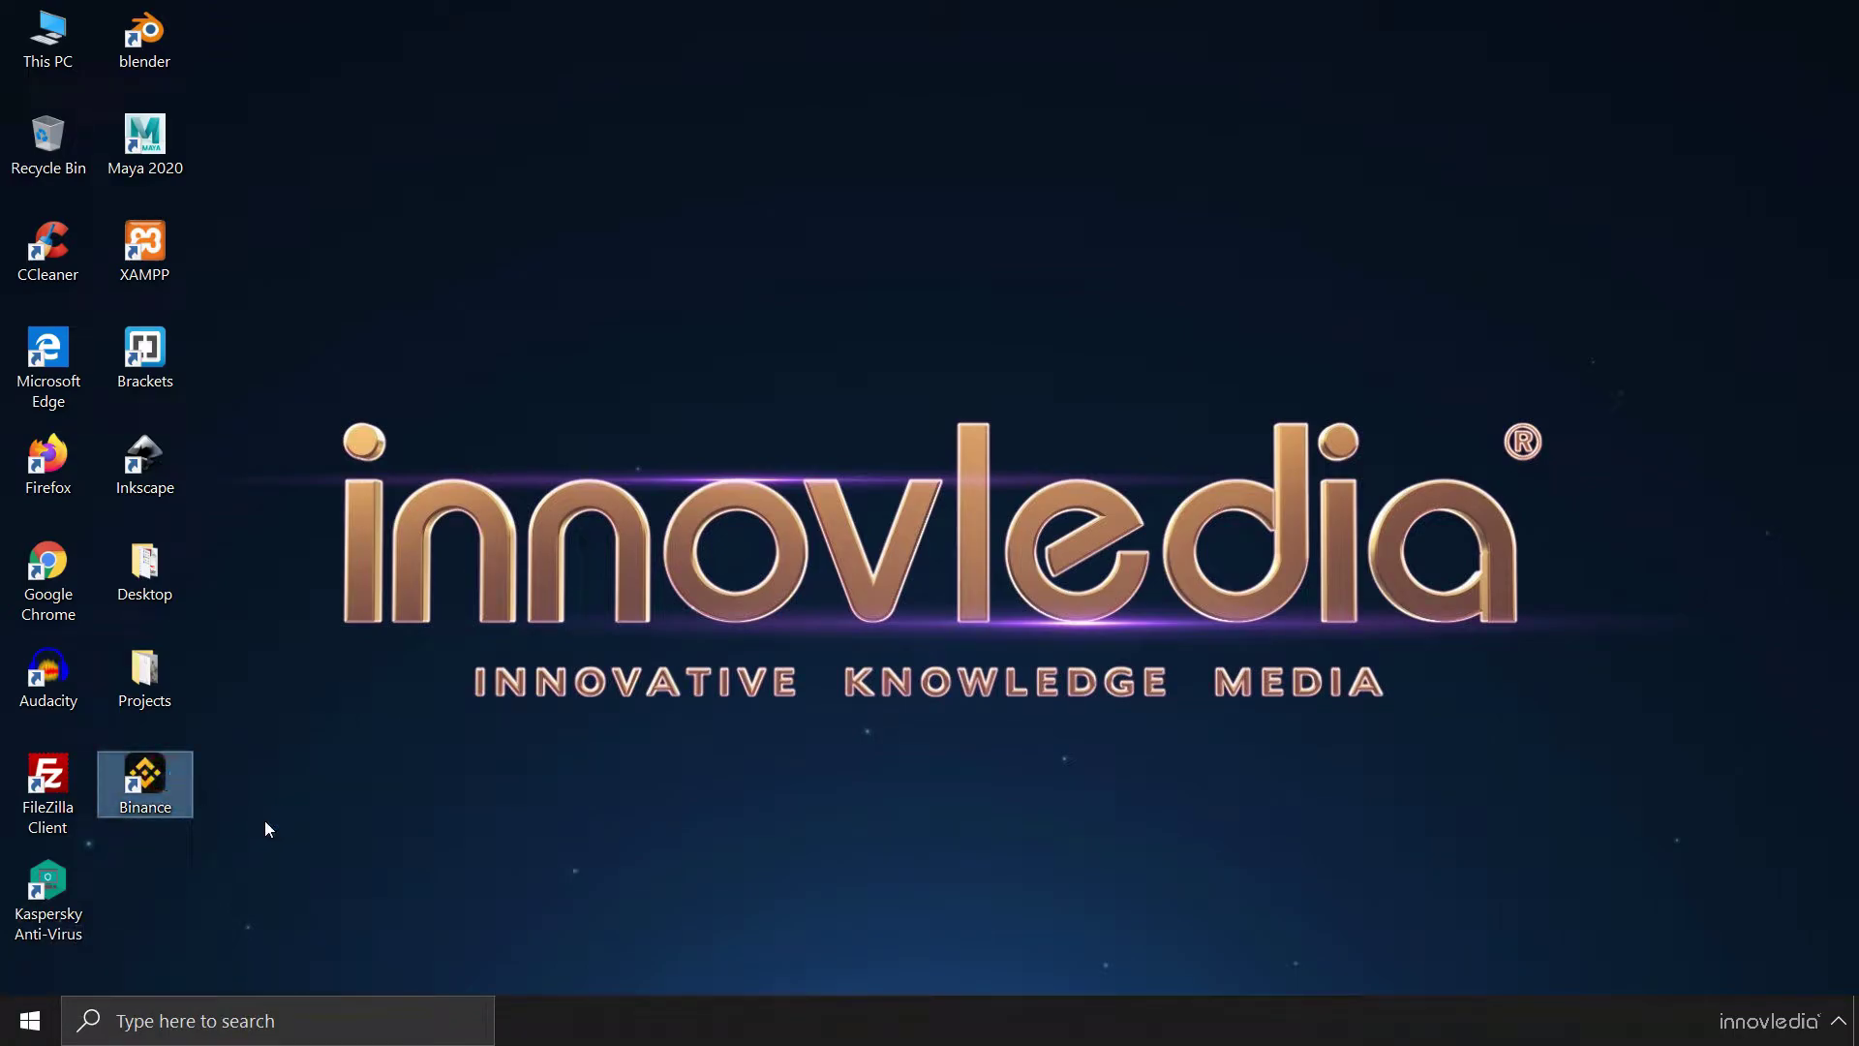
- Launch Binance and wait for the home page listing BNB, BTC and ETH prices
key(Return)
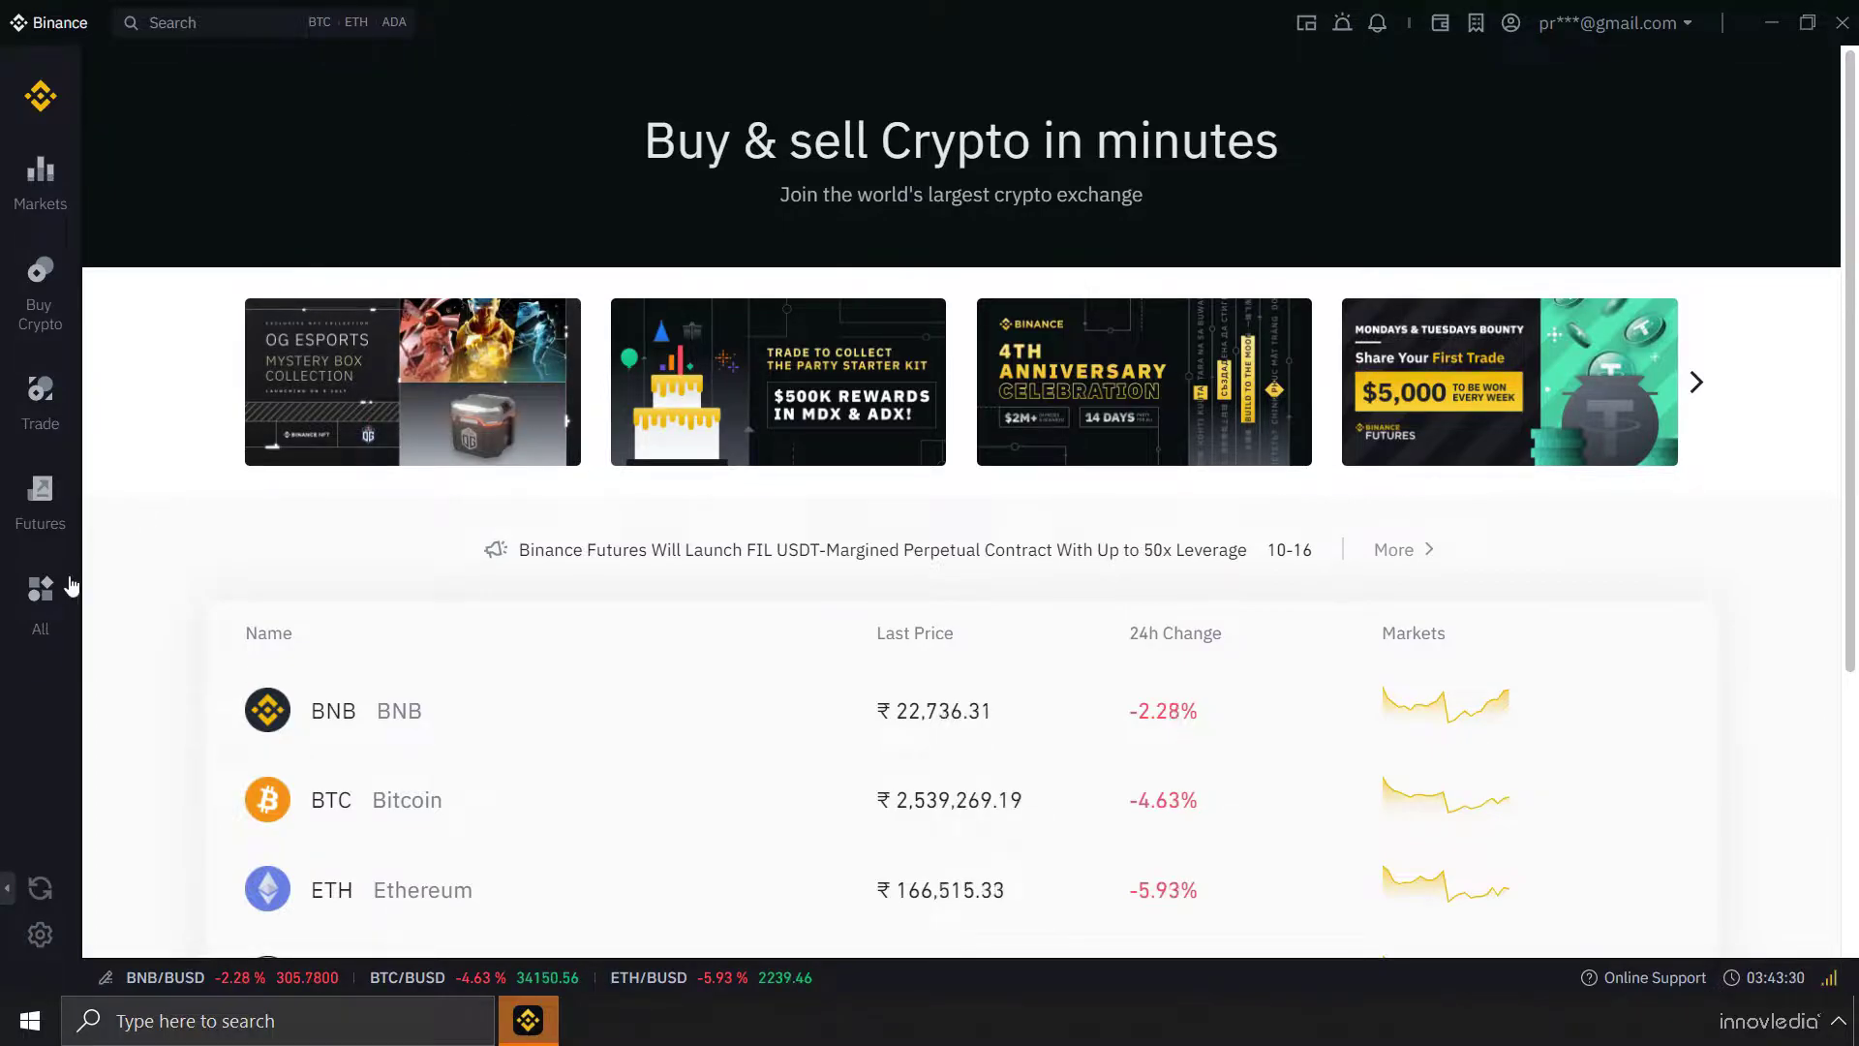
- Go through All > Wallet to the Fiat and Spot wallet balances page
click(40, 596)
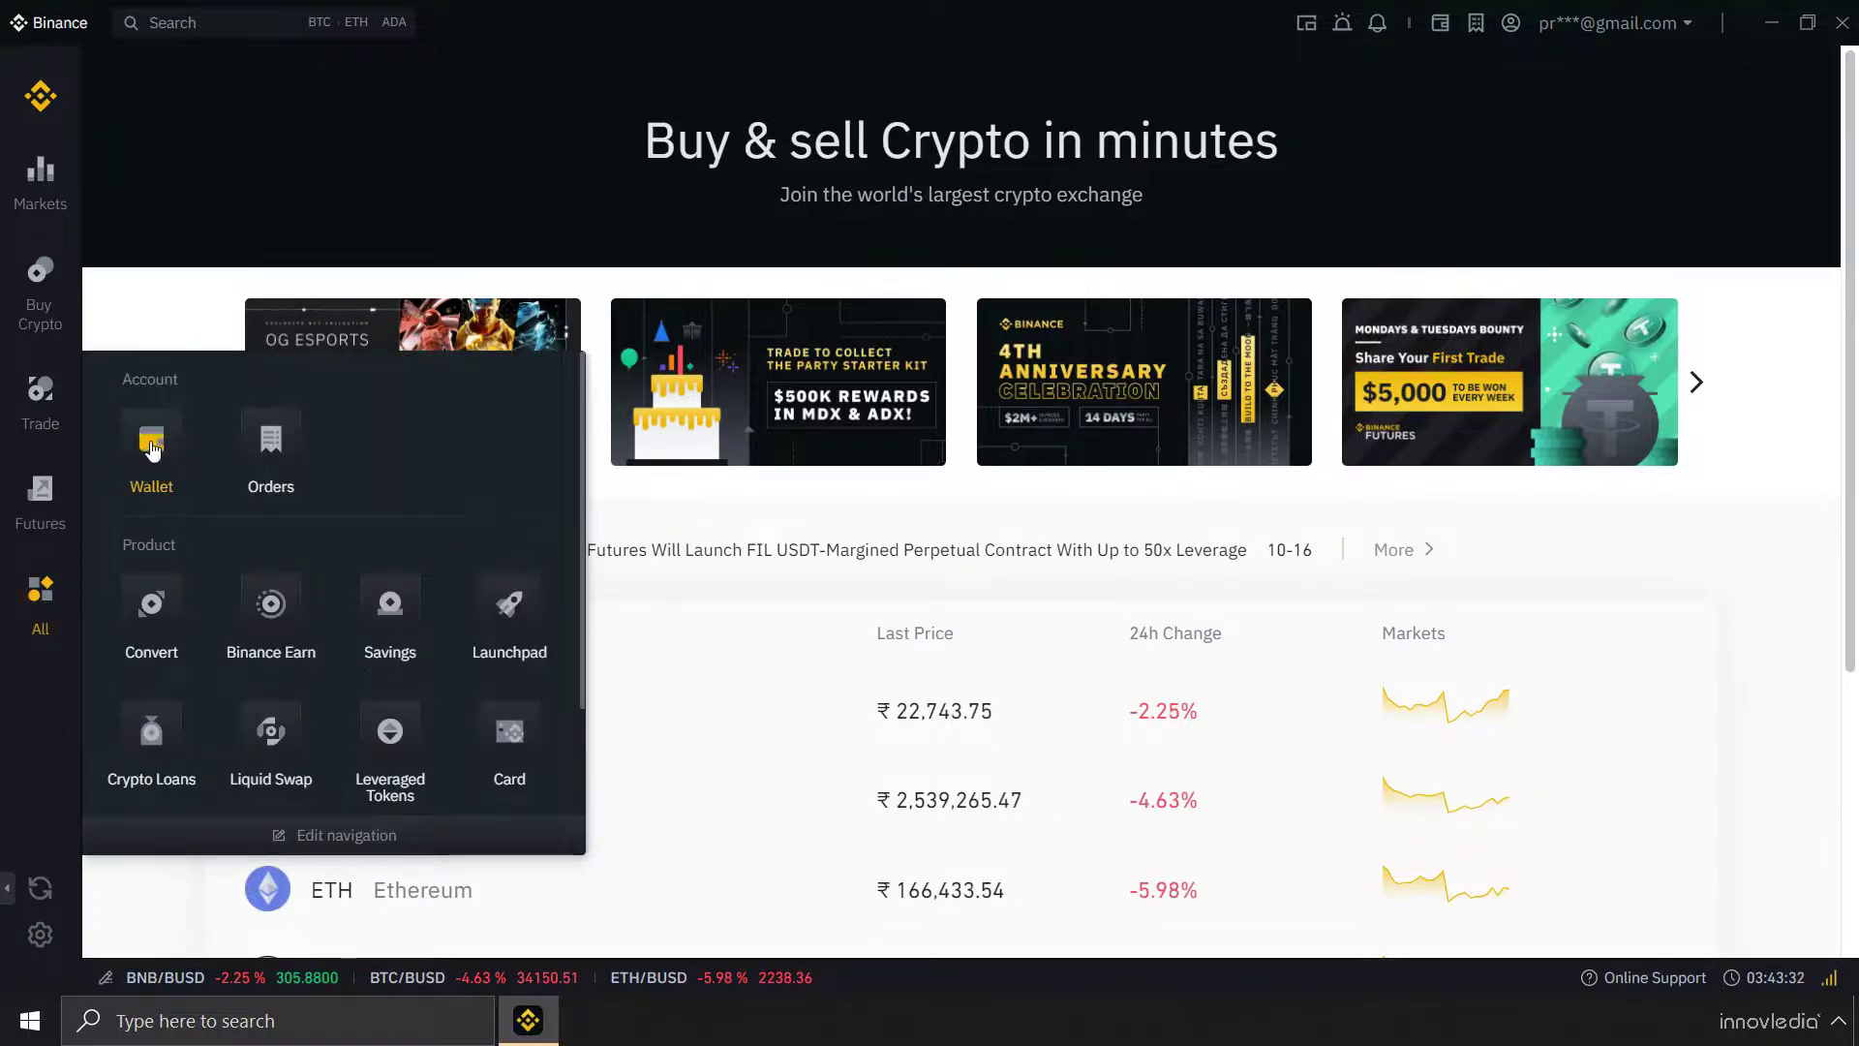
click(151, 484)
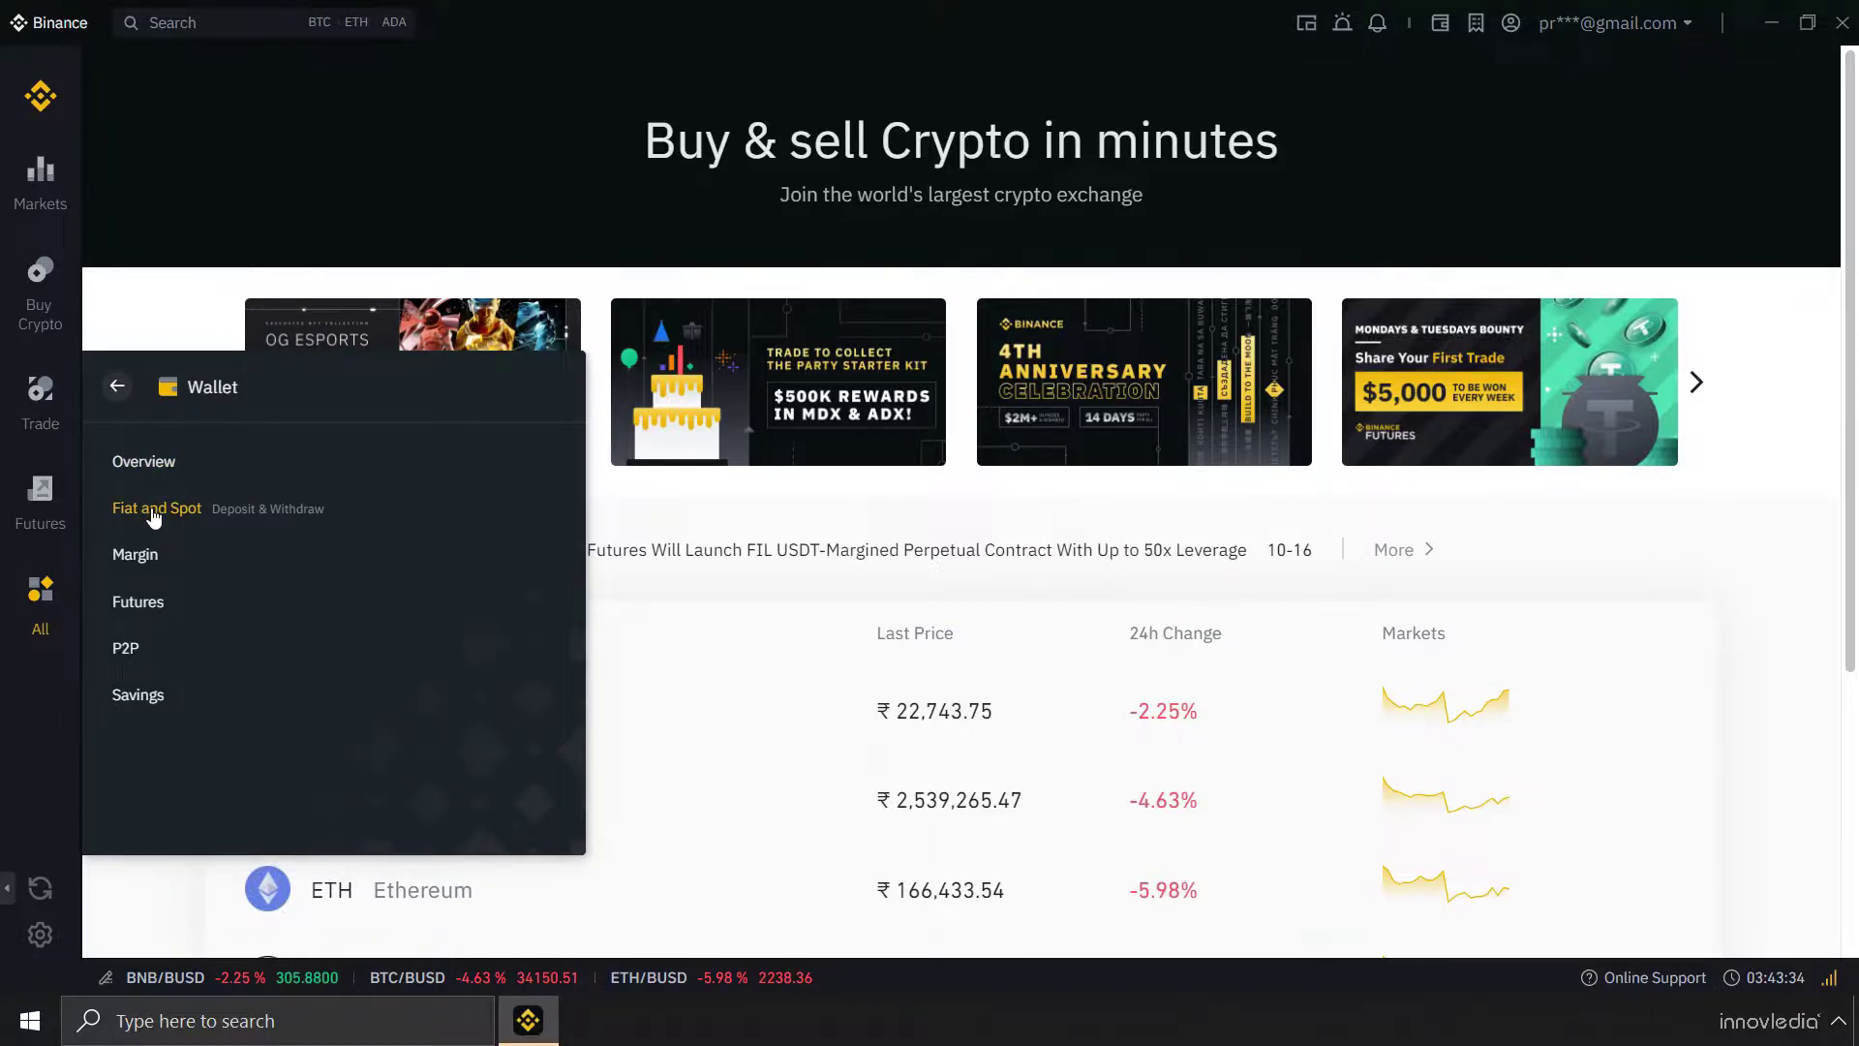
click(153, 511)
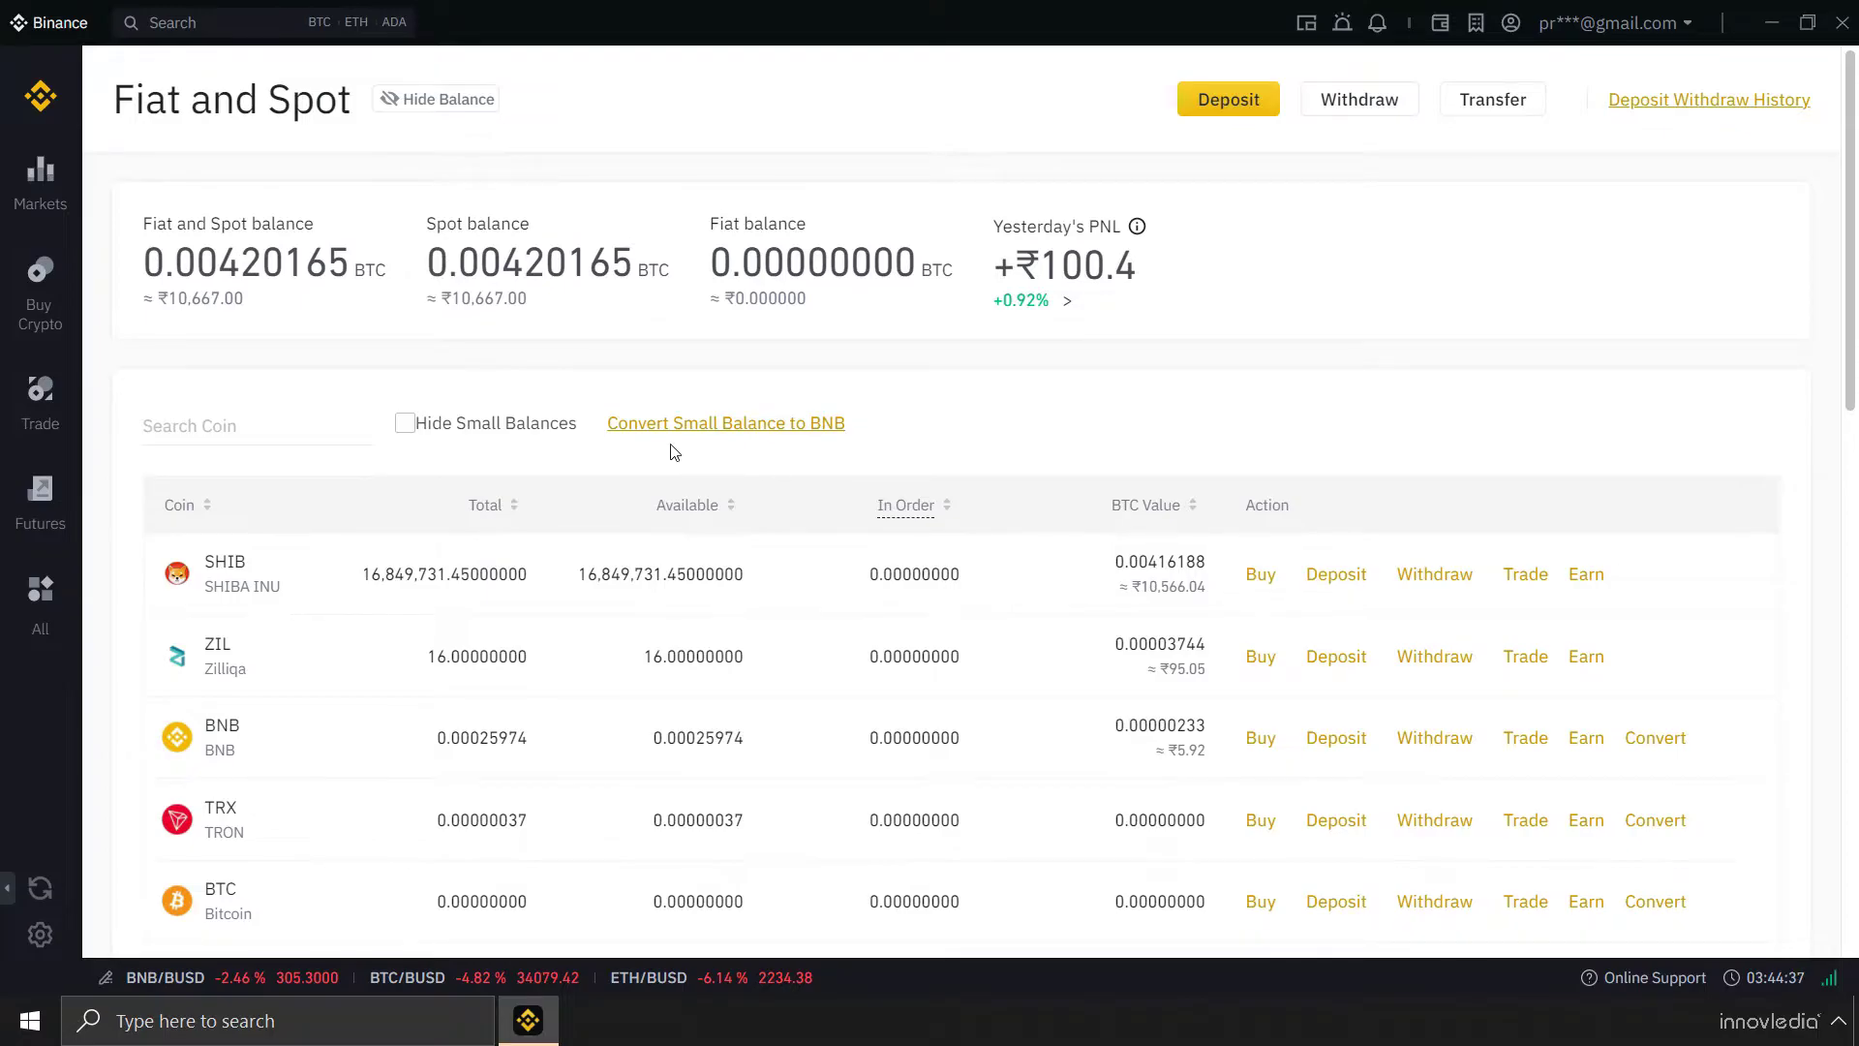
- On Convert Small Balance to BNB, select all coins (TRX and ZIL) for 0.00408464 BNB
click(791, 426)
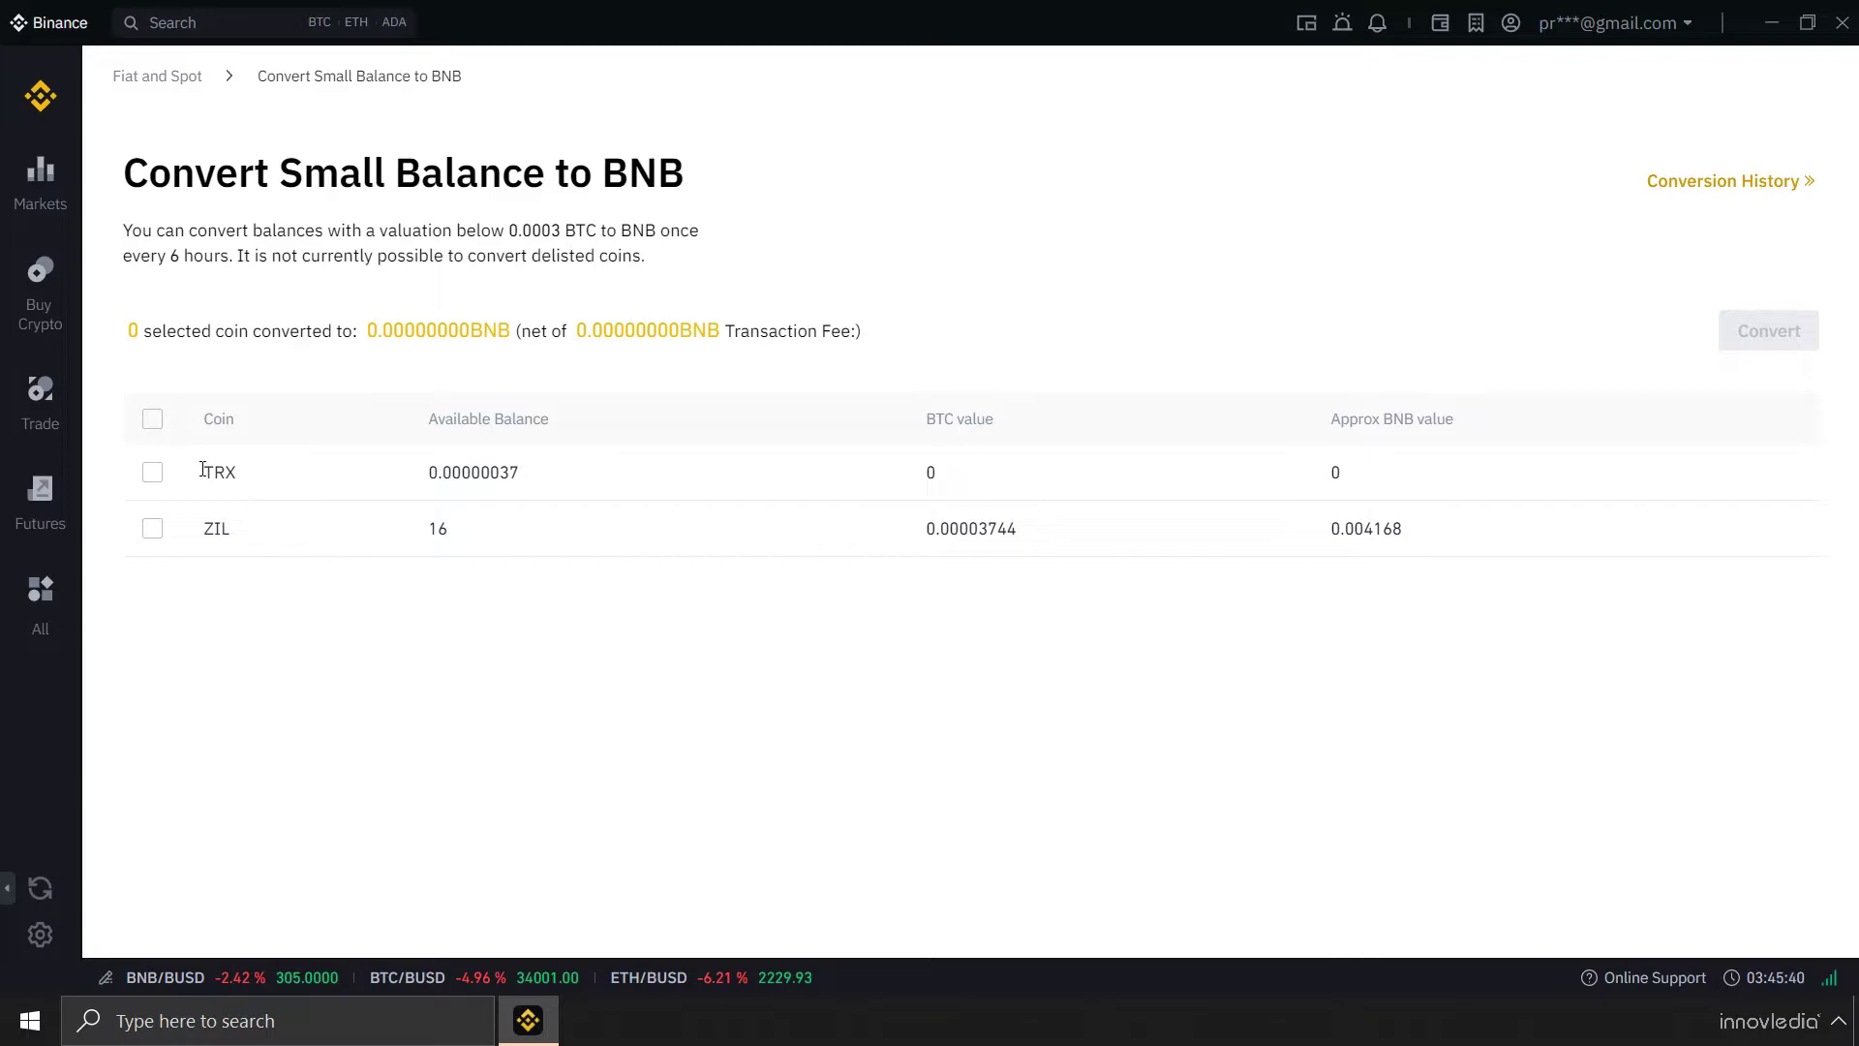
click(152, 419)
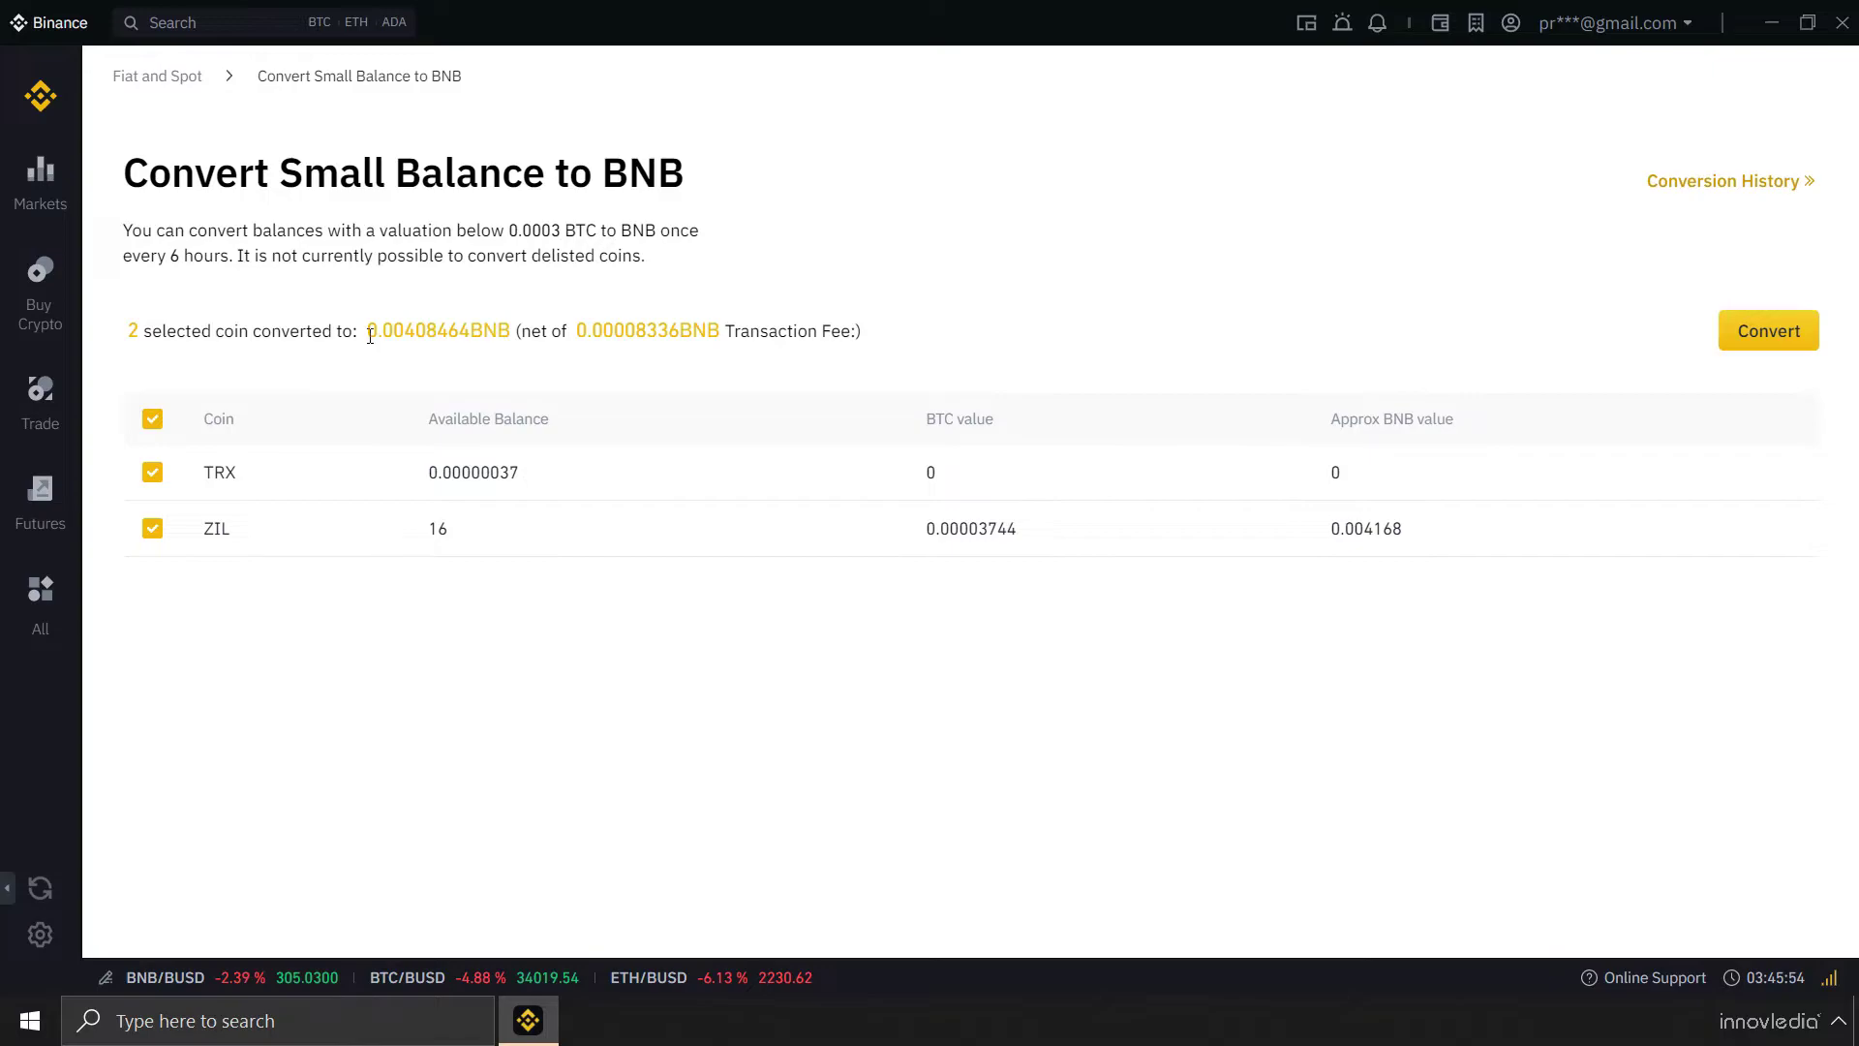
drag(371, 329, 508, 332)
- Review the 0.00408464 BNB converted amount and the 0.00008336 BNB transaction fee
click(480, 358)
drag(577, 331, 726, 340)
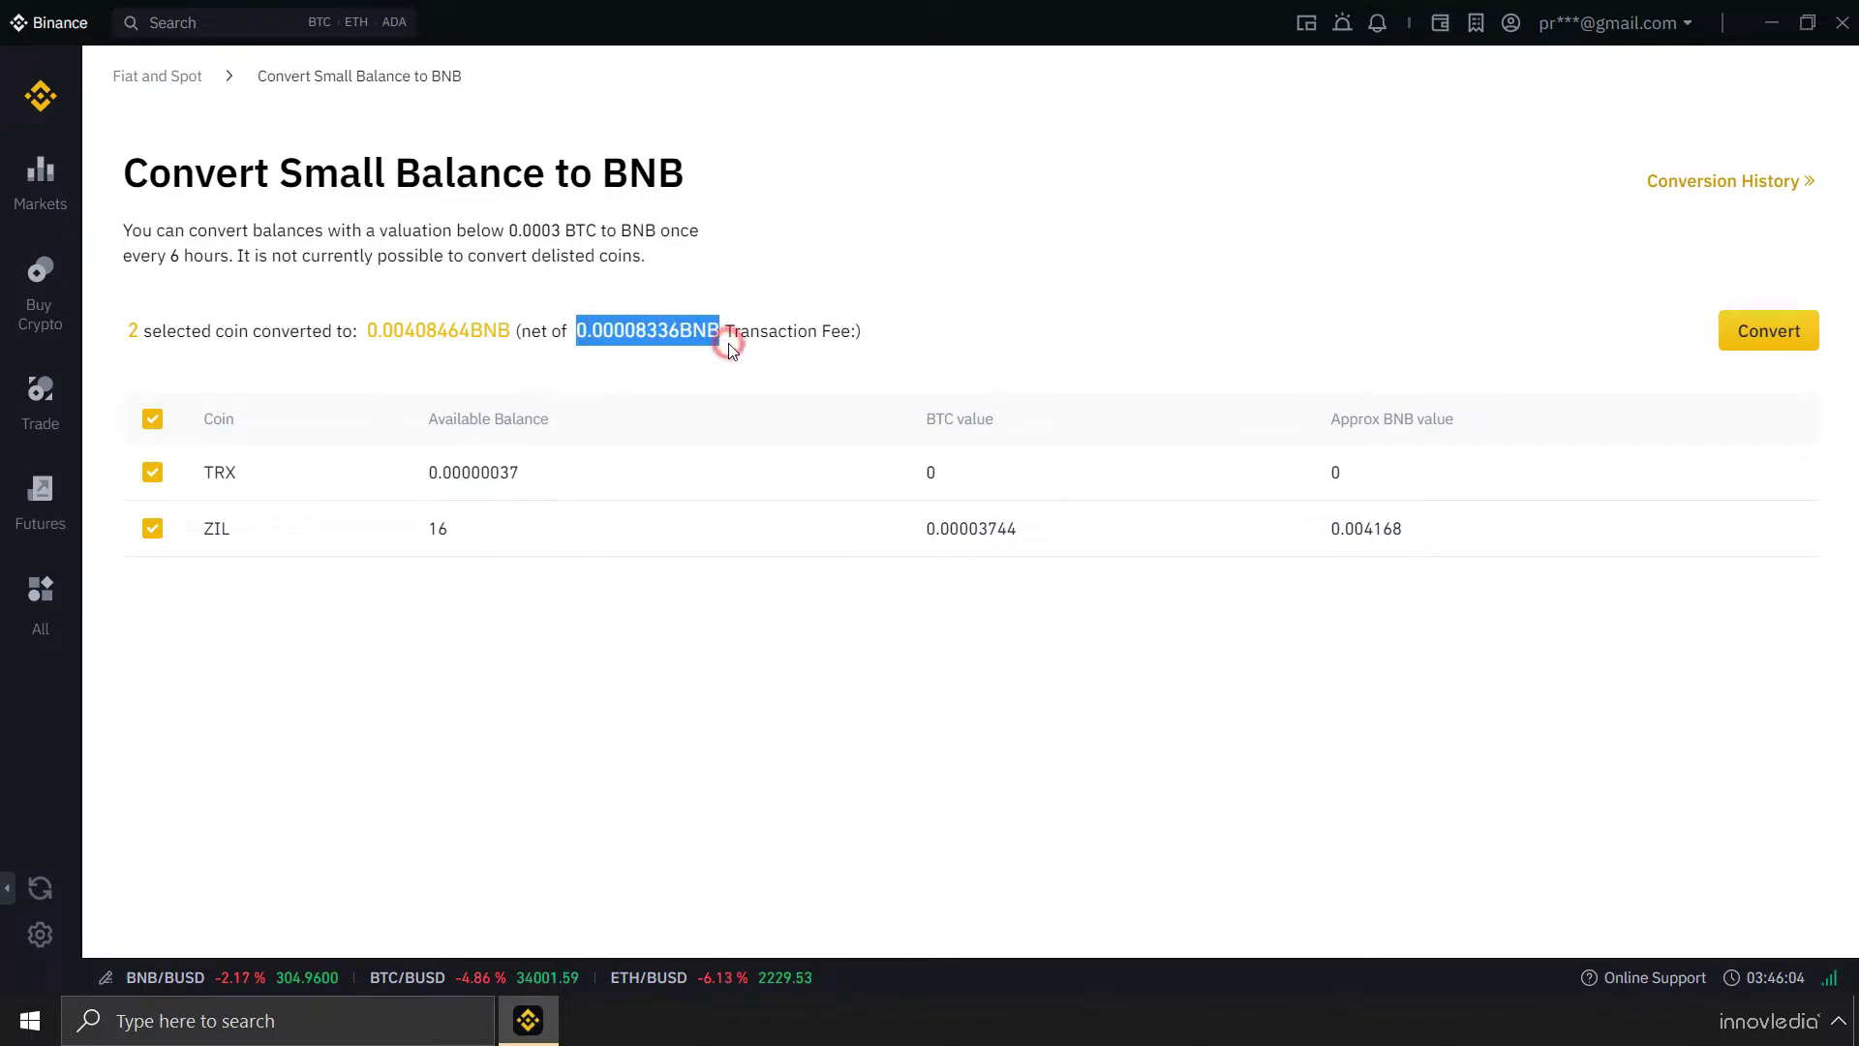
click(701, 334)
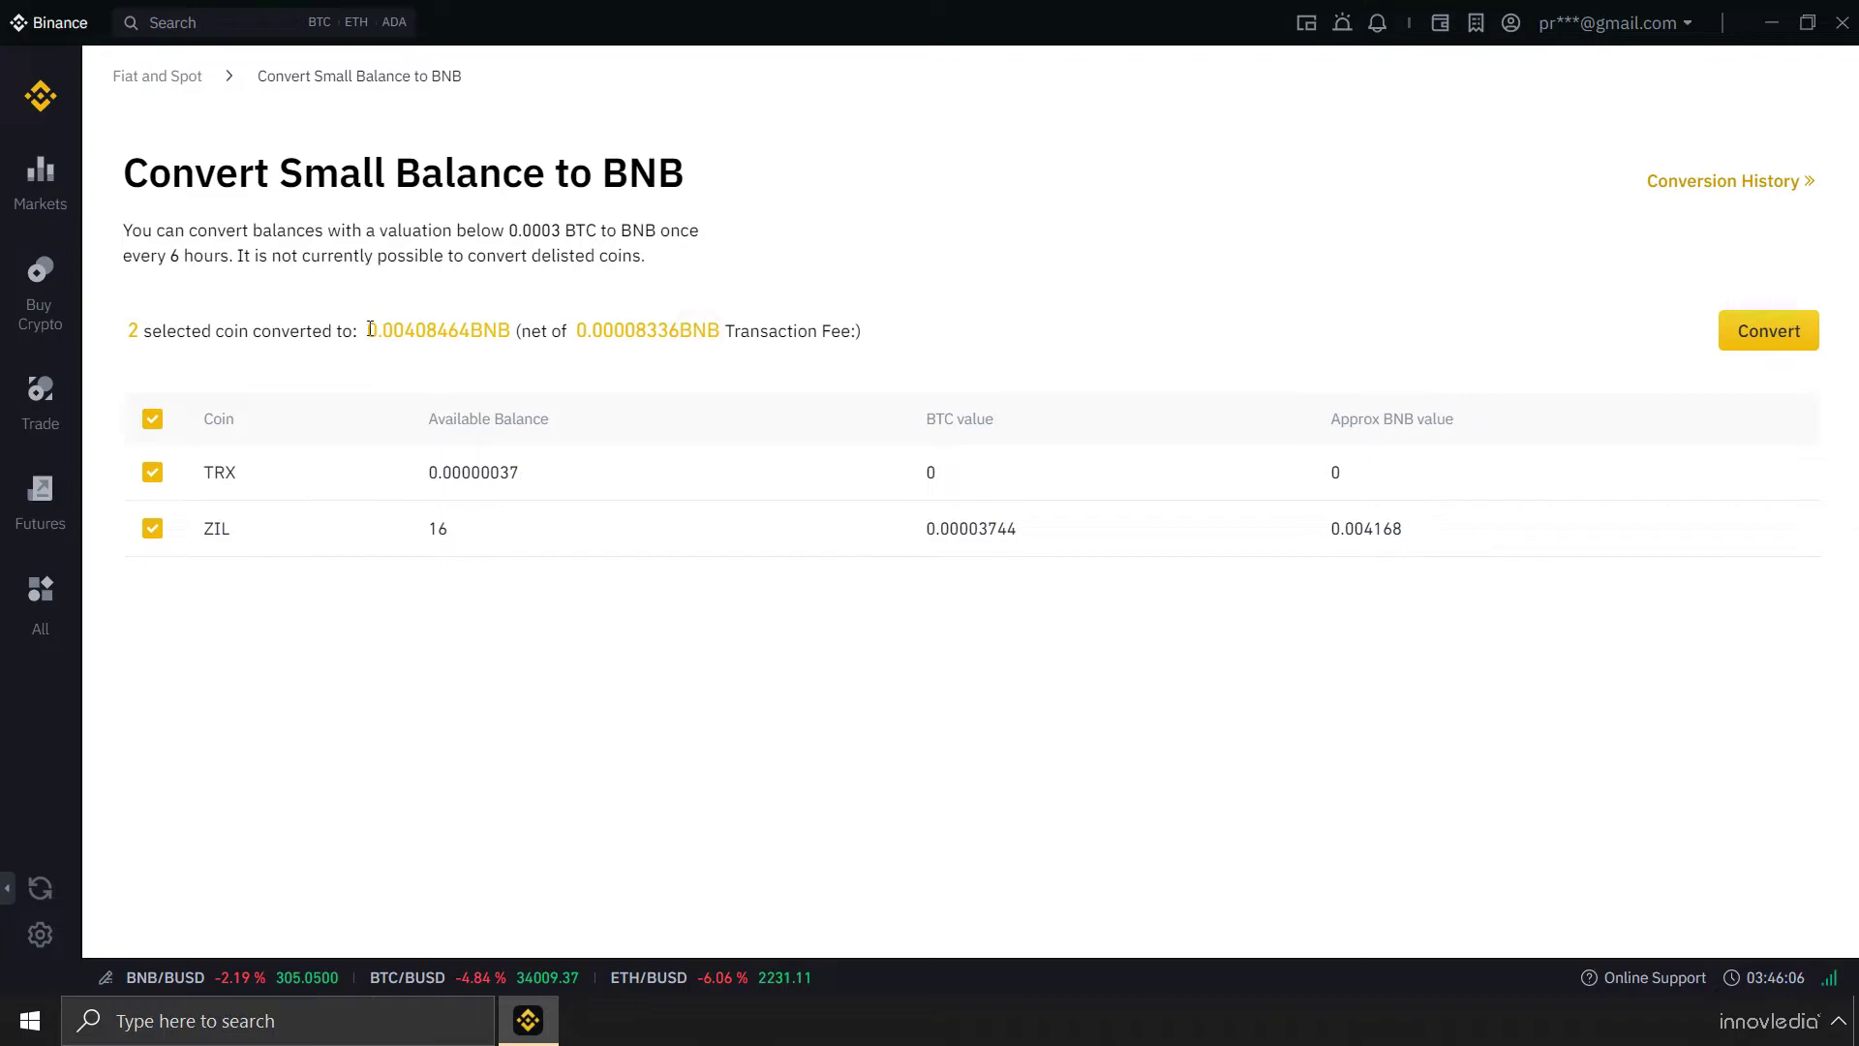
drag(368, 331, 512, 333)
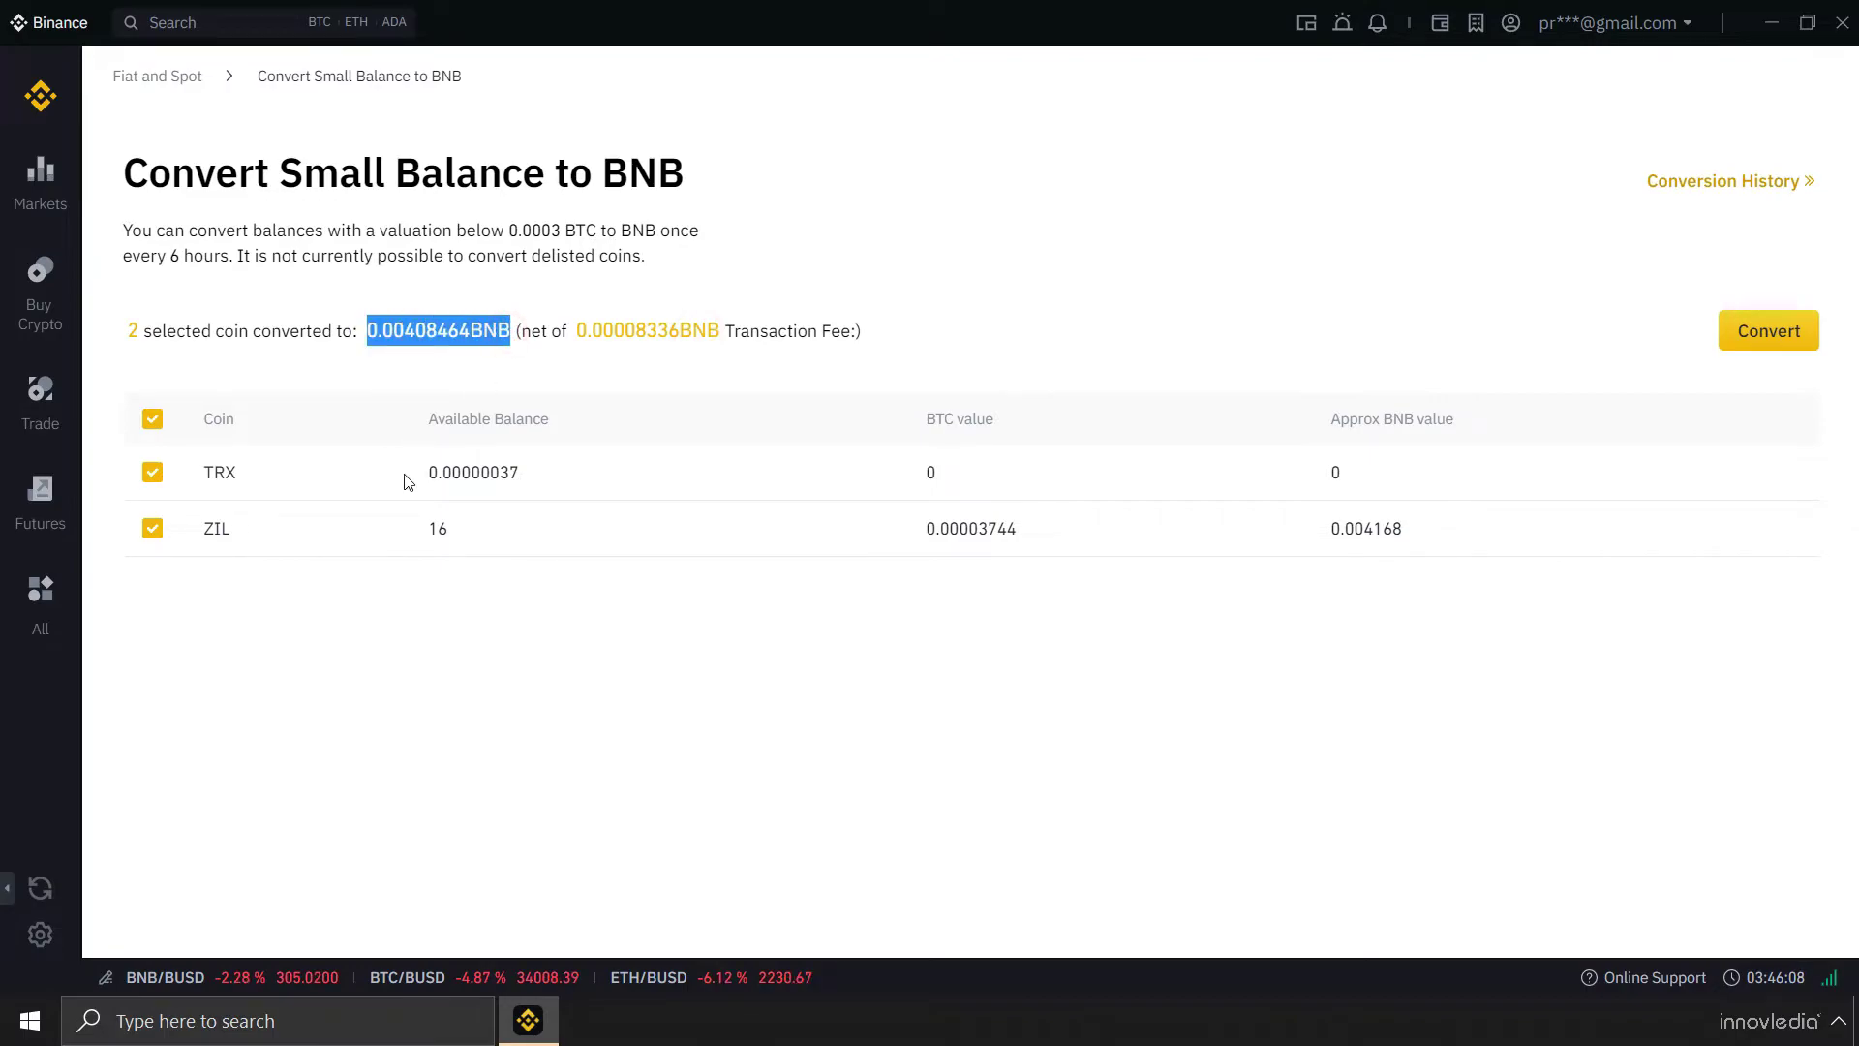
click(640, 354)
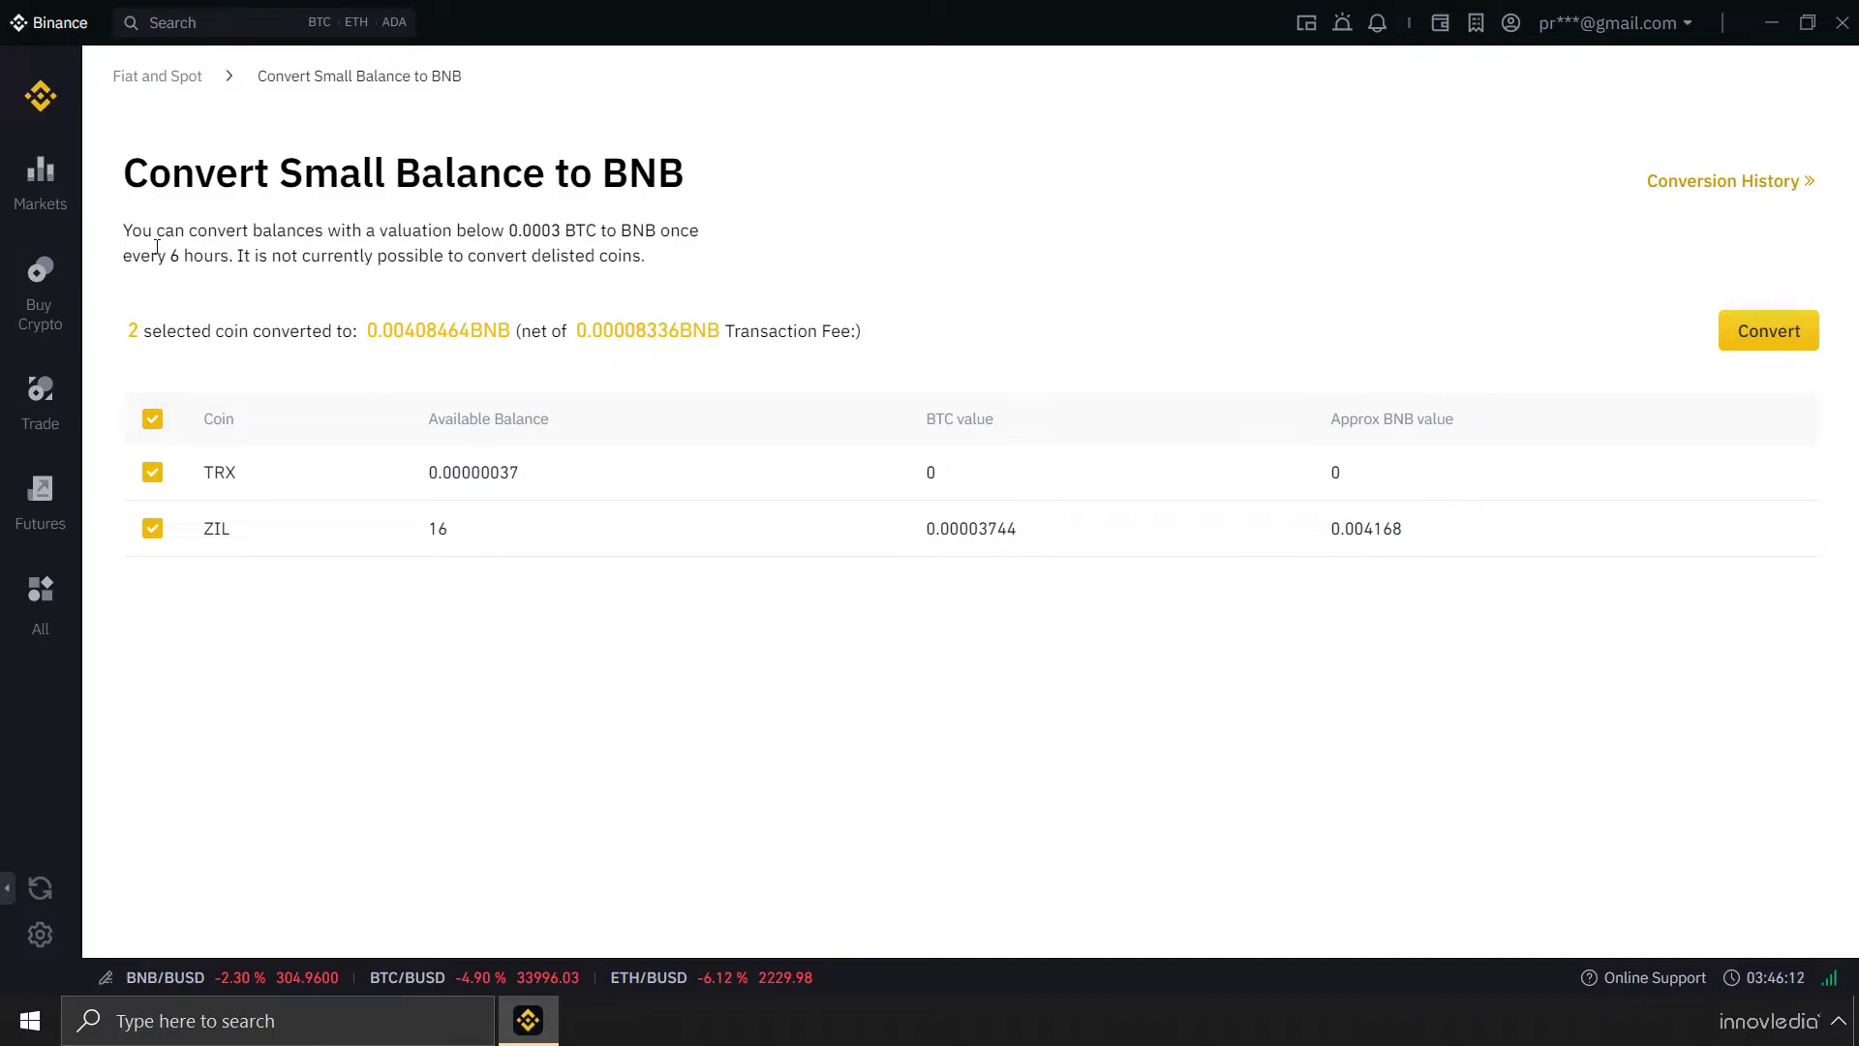
- Read the rules on qualifying balances, delisted coins and the 6-hour conversion interval
drag(126, 231, 658, 255)
click(360, 257)
drag(236, 255, 650, 266)
click(632, 261)
drag(174, 258, 231, 259)
click(383, 258)
- Bring up the Convert to BNB confirmation for both coins, then close it
click(1771, 336)
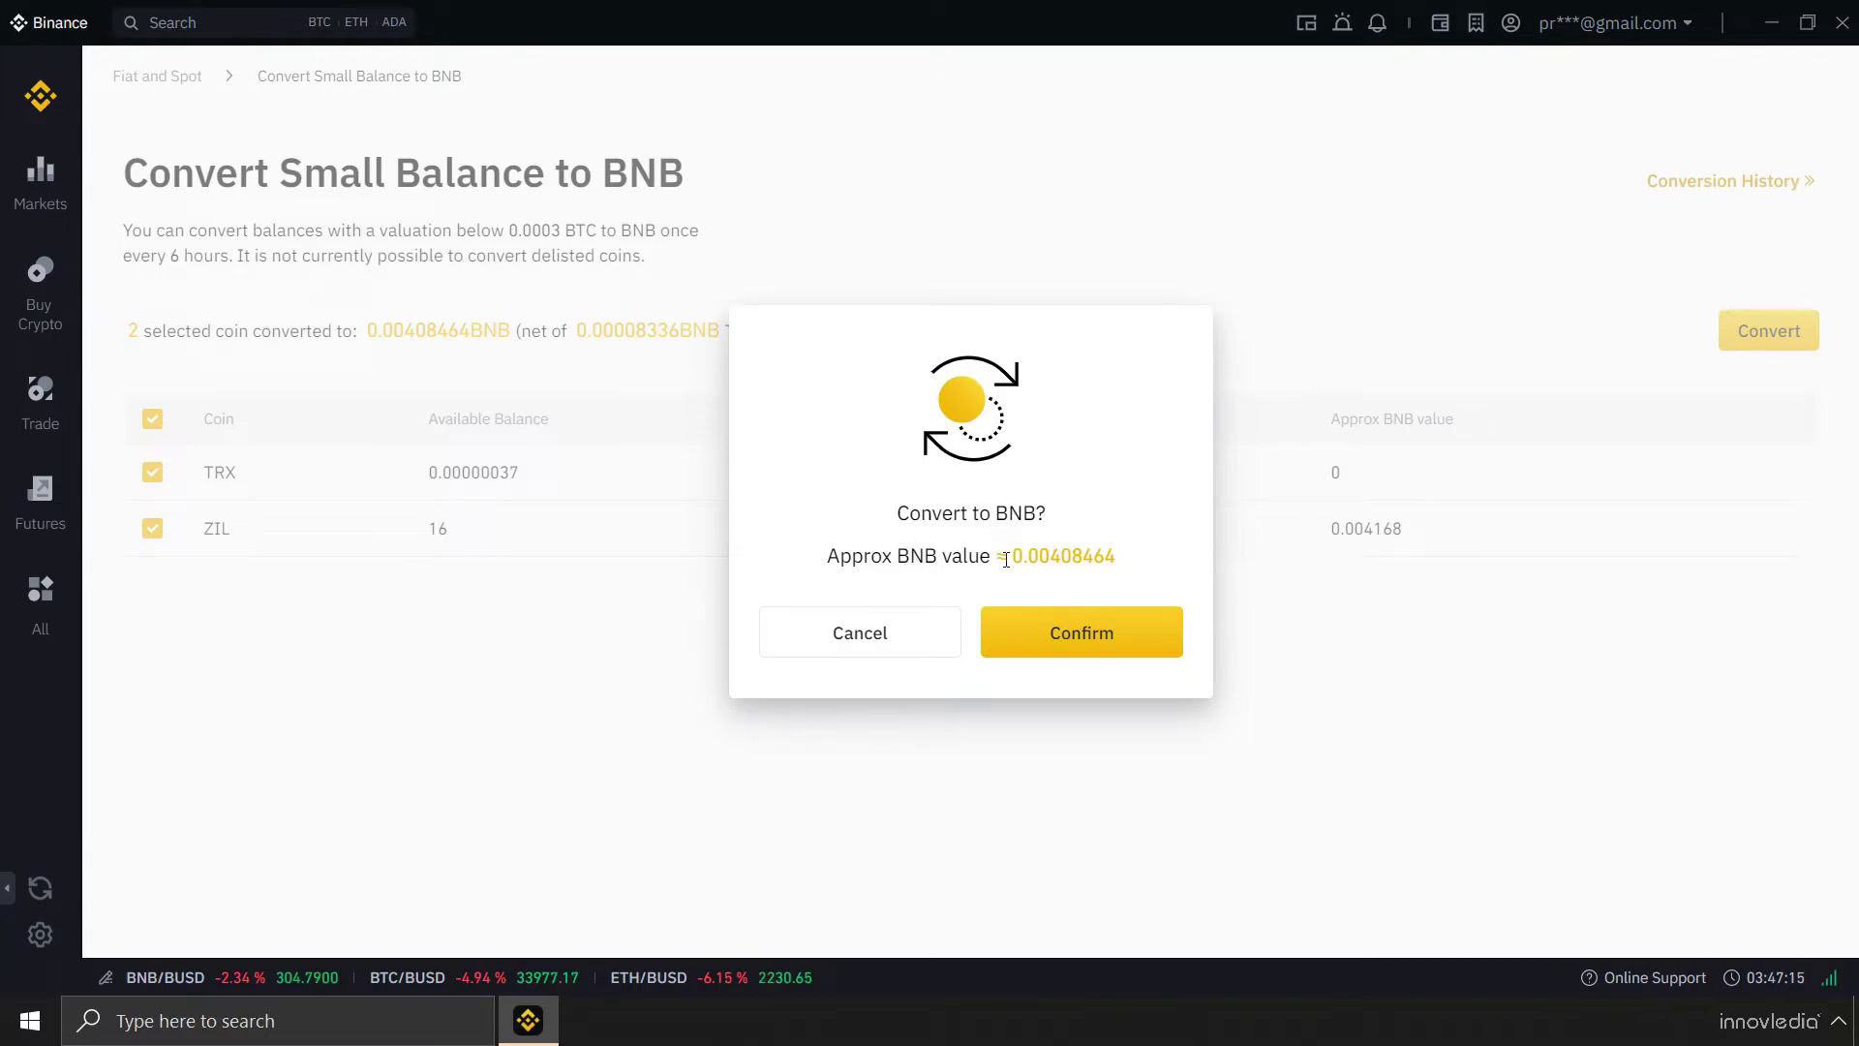
click(1095, 558)
click(1150, 645)
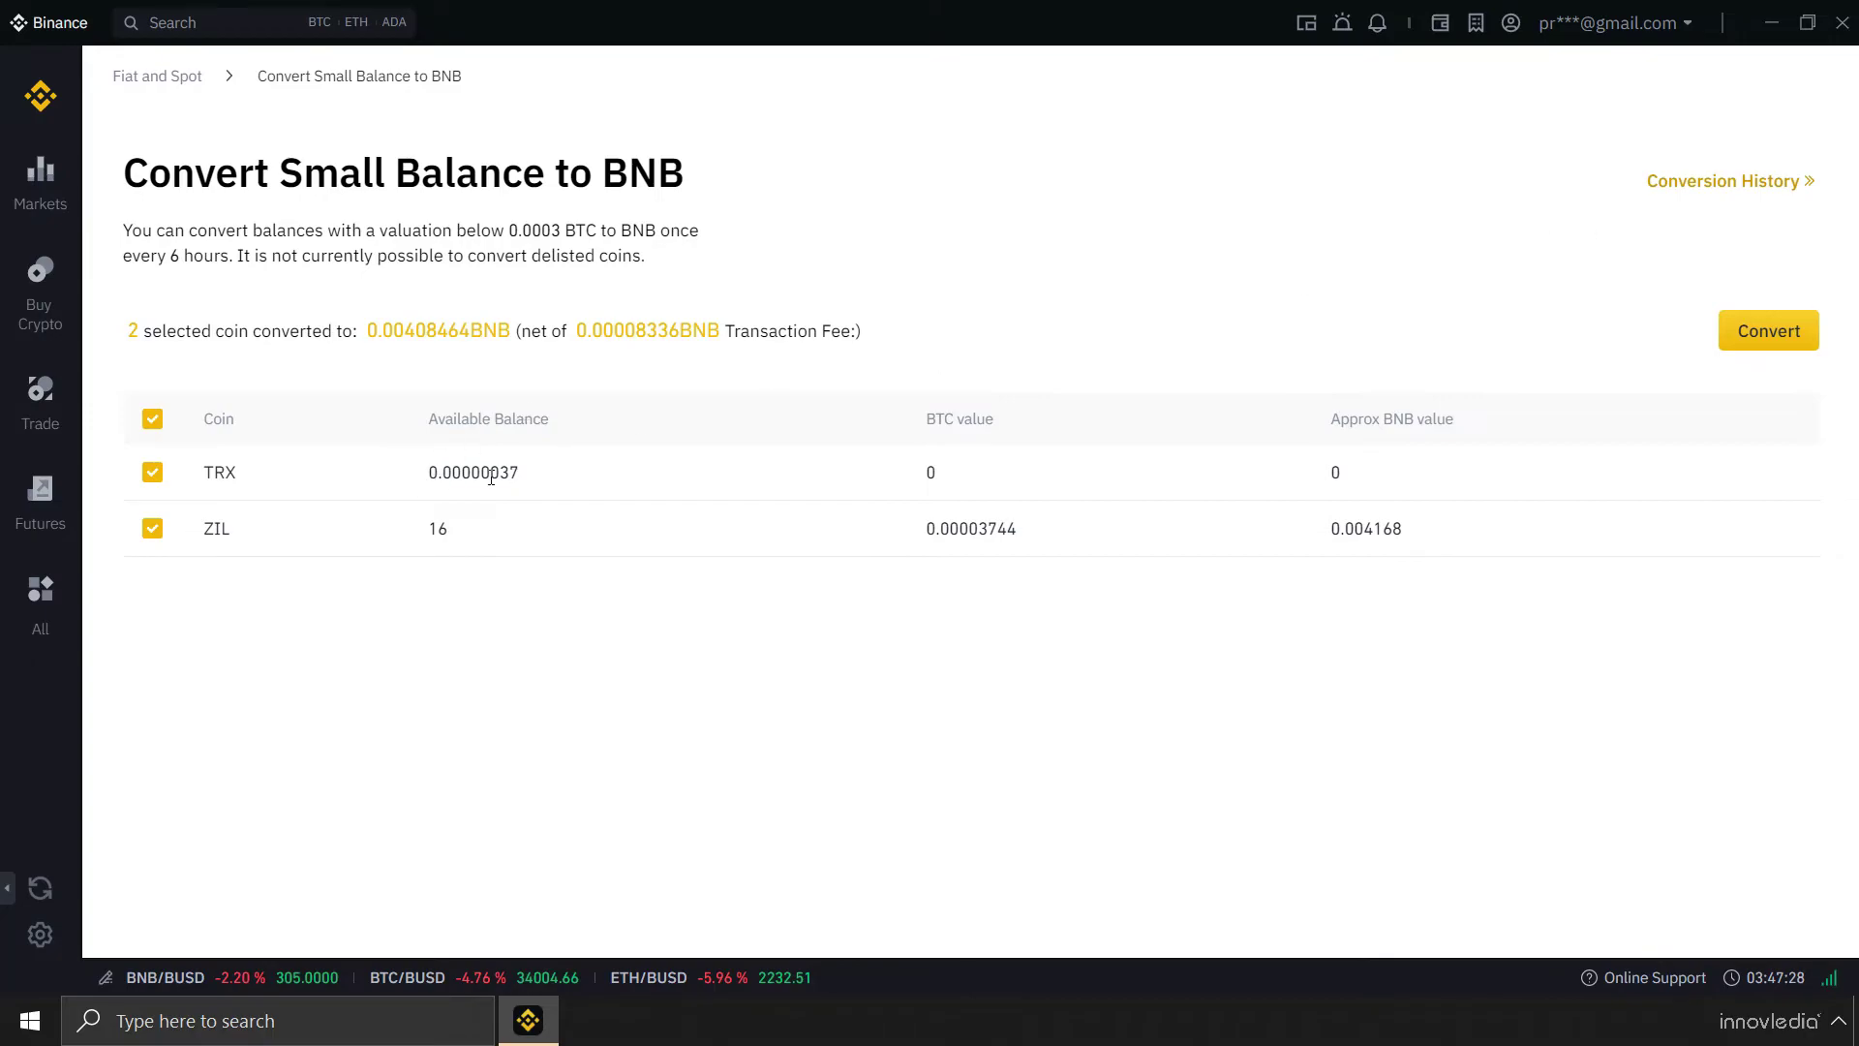
- Untick TRX, whose values are 0, and convert only the 16 ZIL to BNB
click(882, 478)
double_click(1335, 474)
double_click(931, 474)
click(665, 648)
click(155, 477)
click(1781, 341)
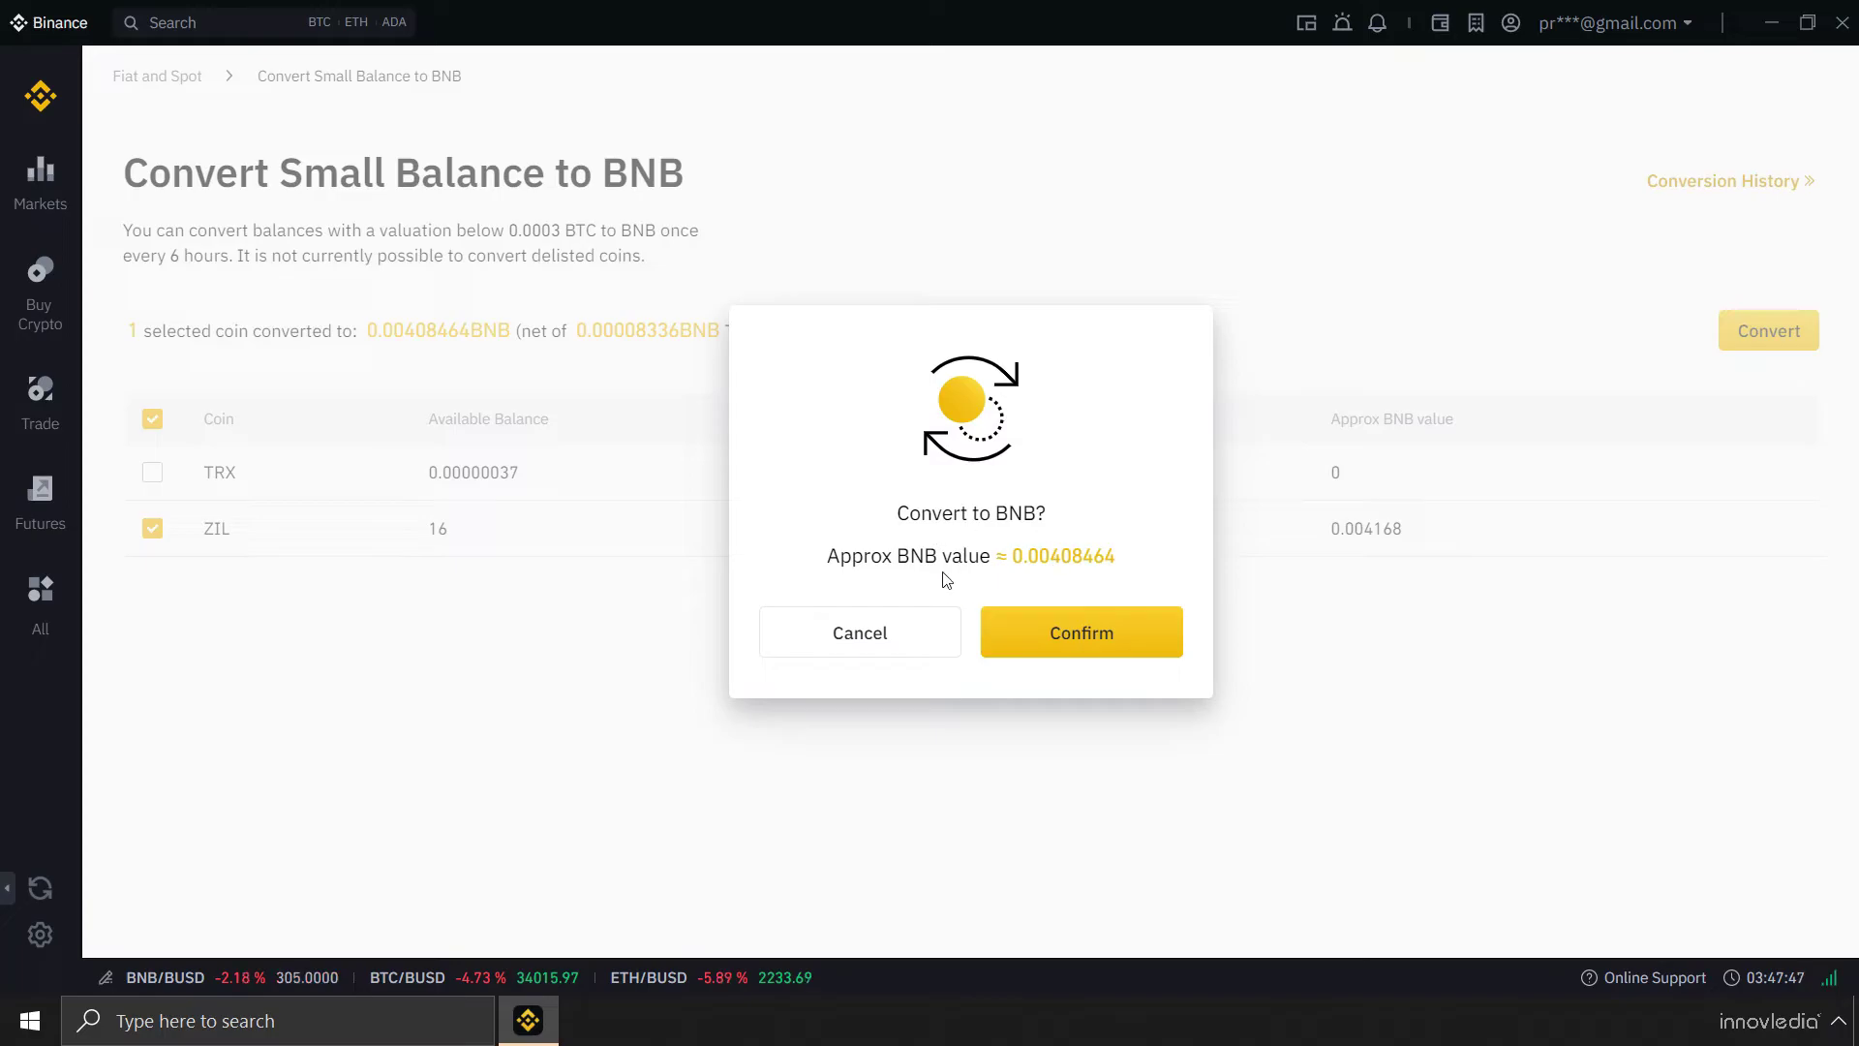
click(1139, 643)
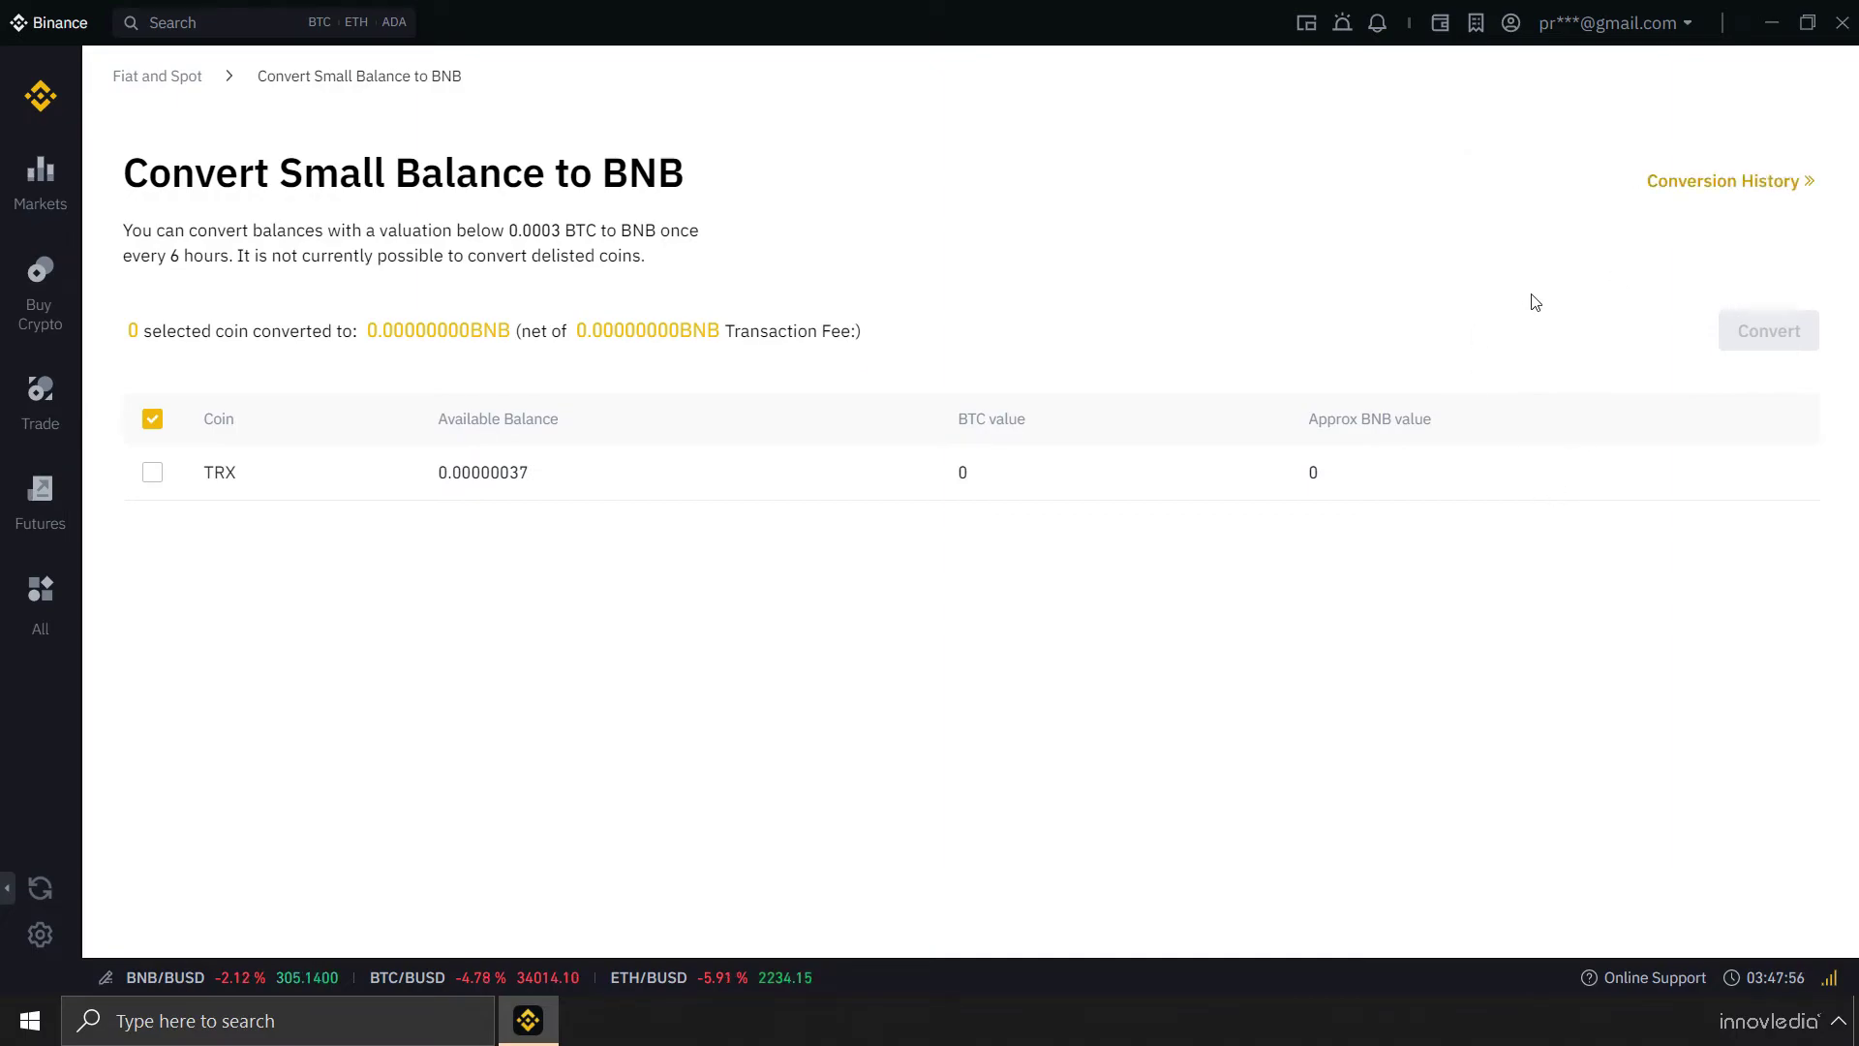
- Inspect the newest BNB Convert entry: 16 ZIL, 0.00008349 BNB fee, 0.00417484 BNB received
click(1719, 193)
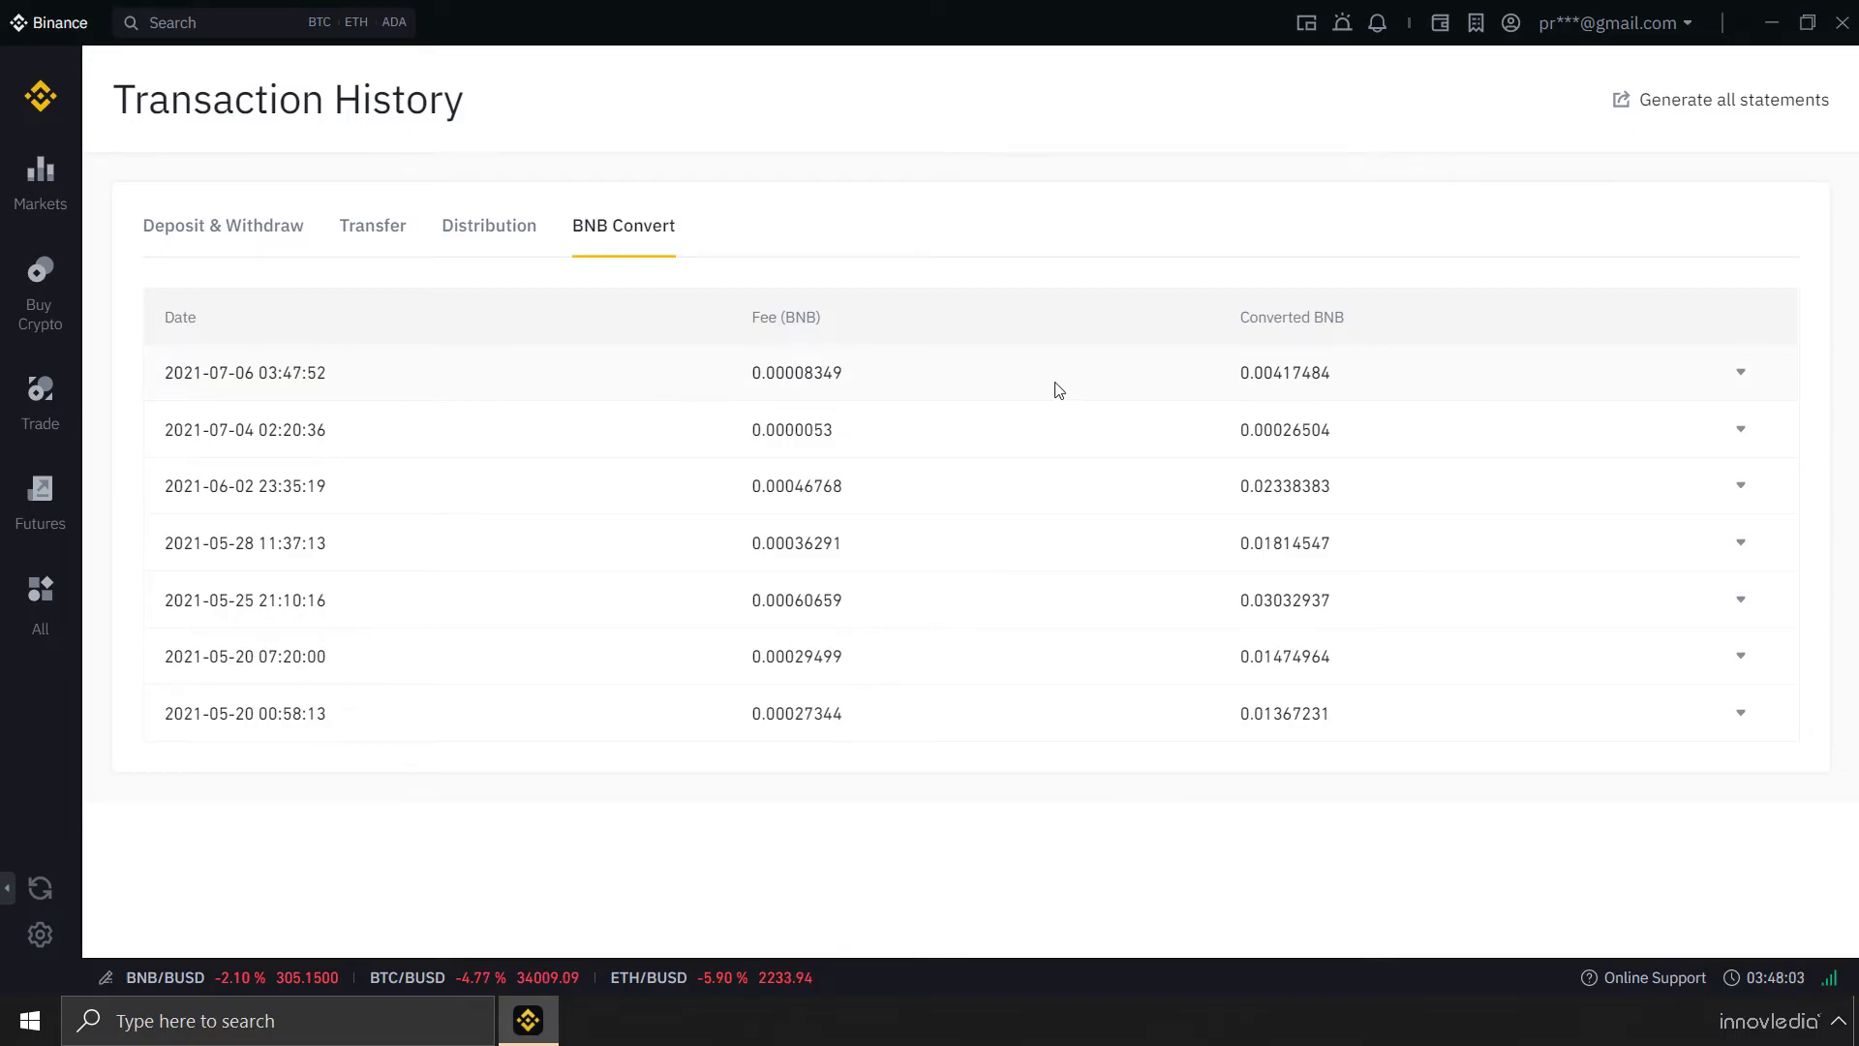
click(1740, 373)
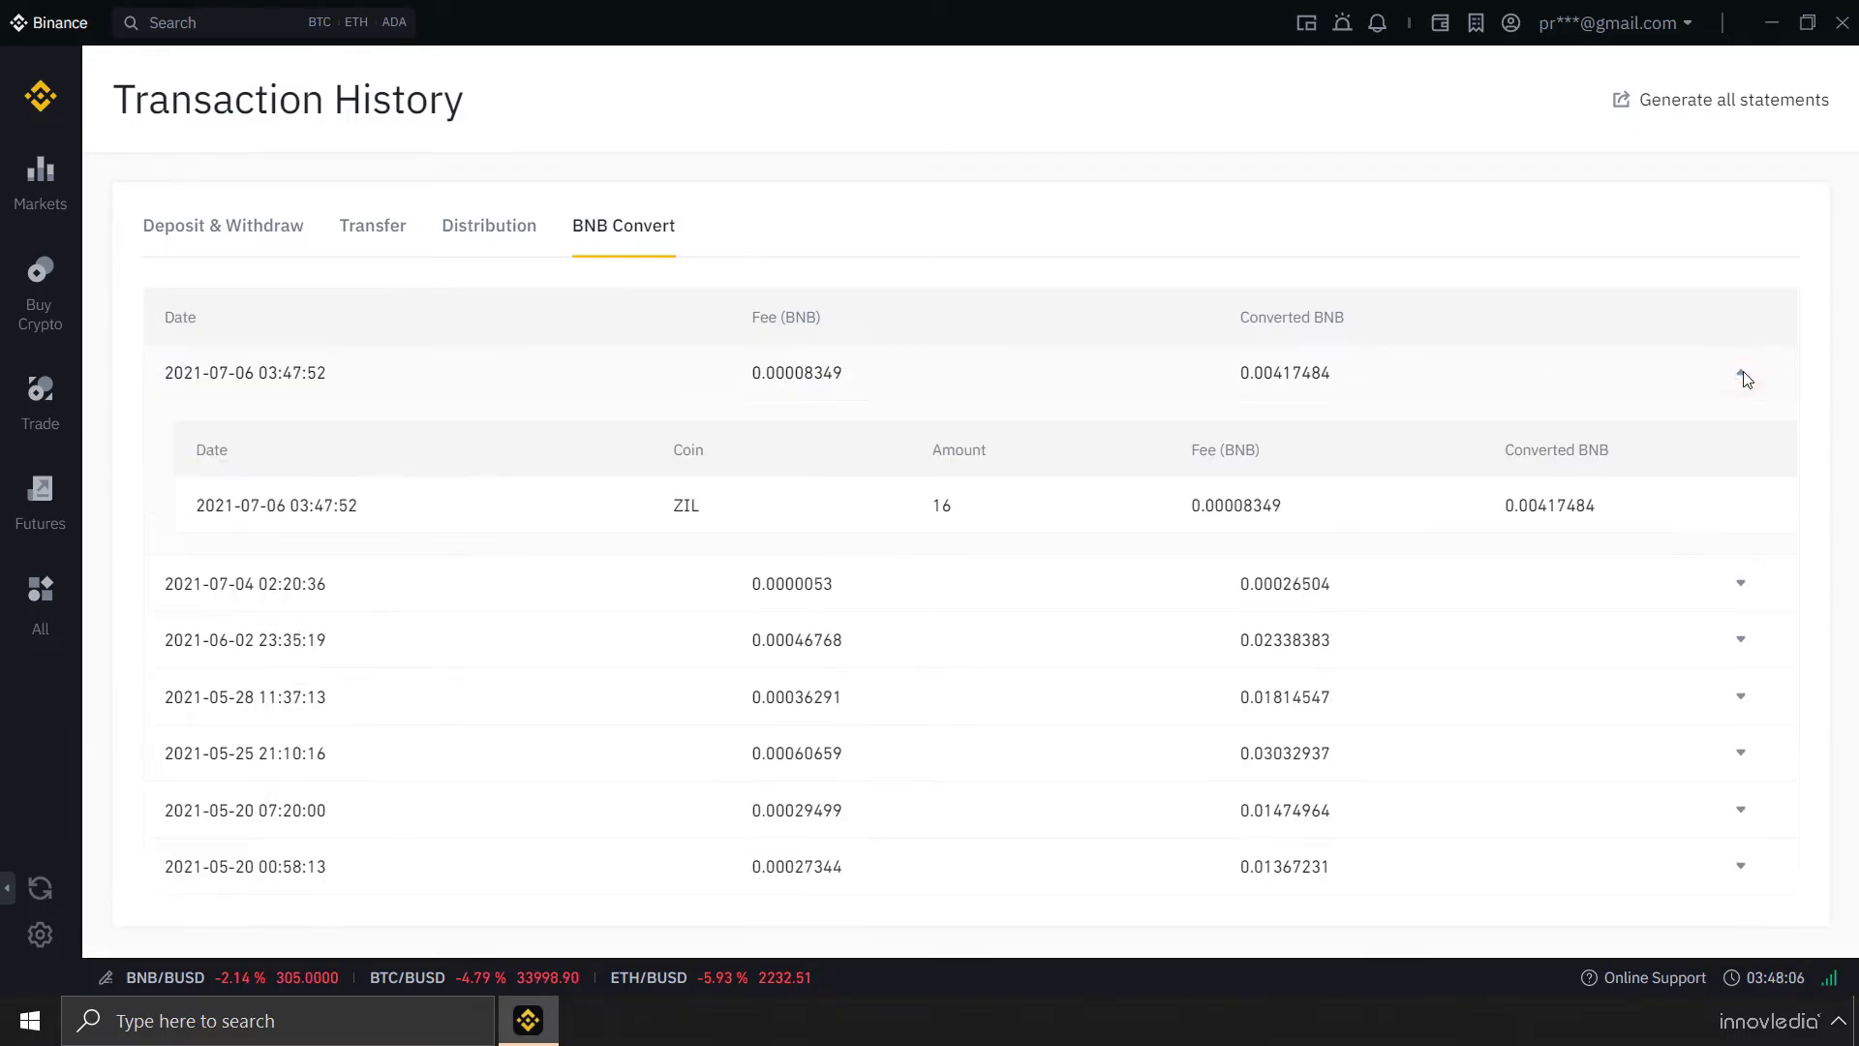
double_click(680, 507)
double_click(961, 510)
drag(1201, 506, 1295, 506)
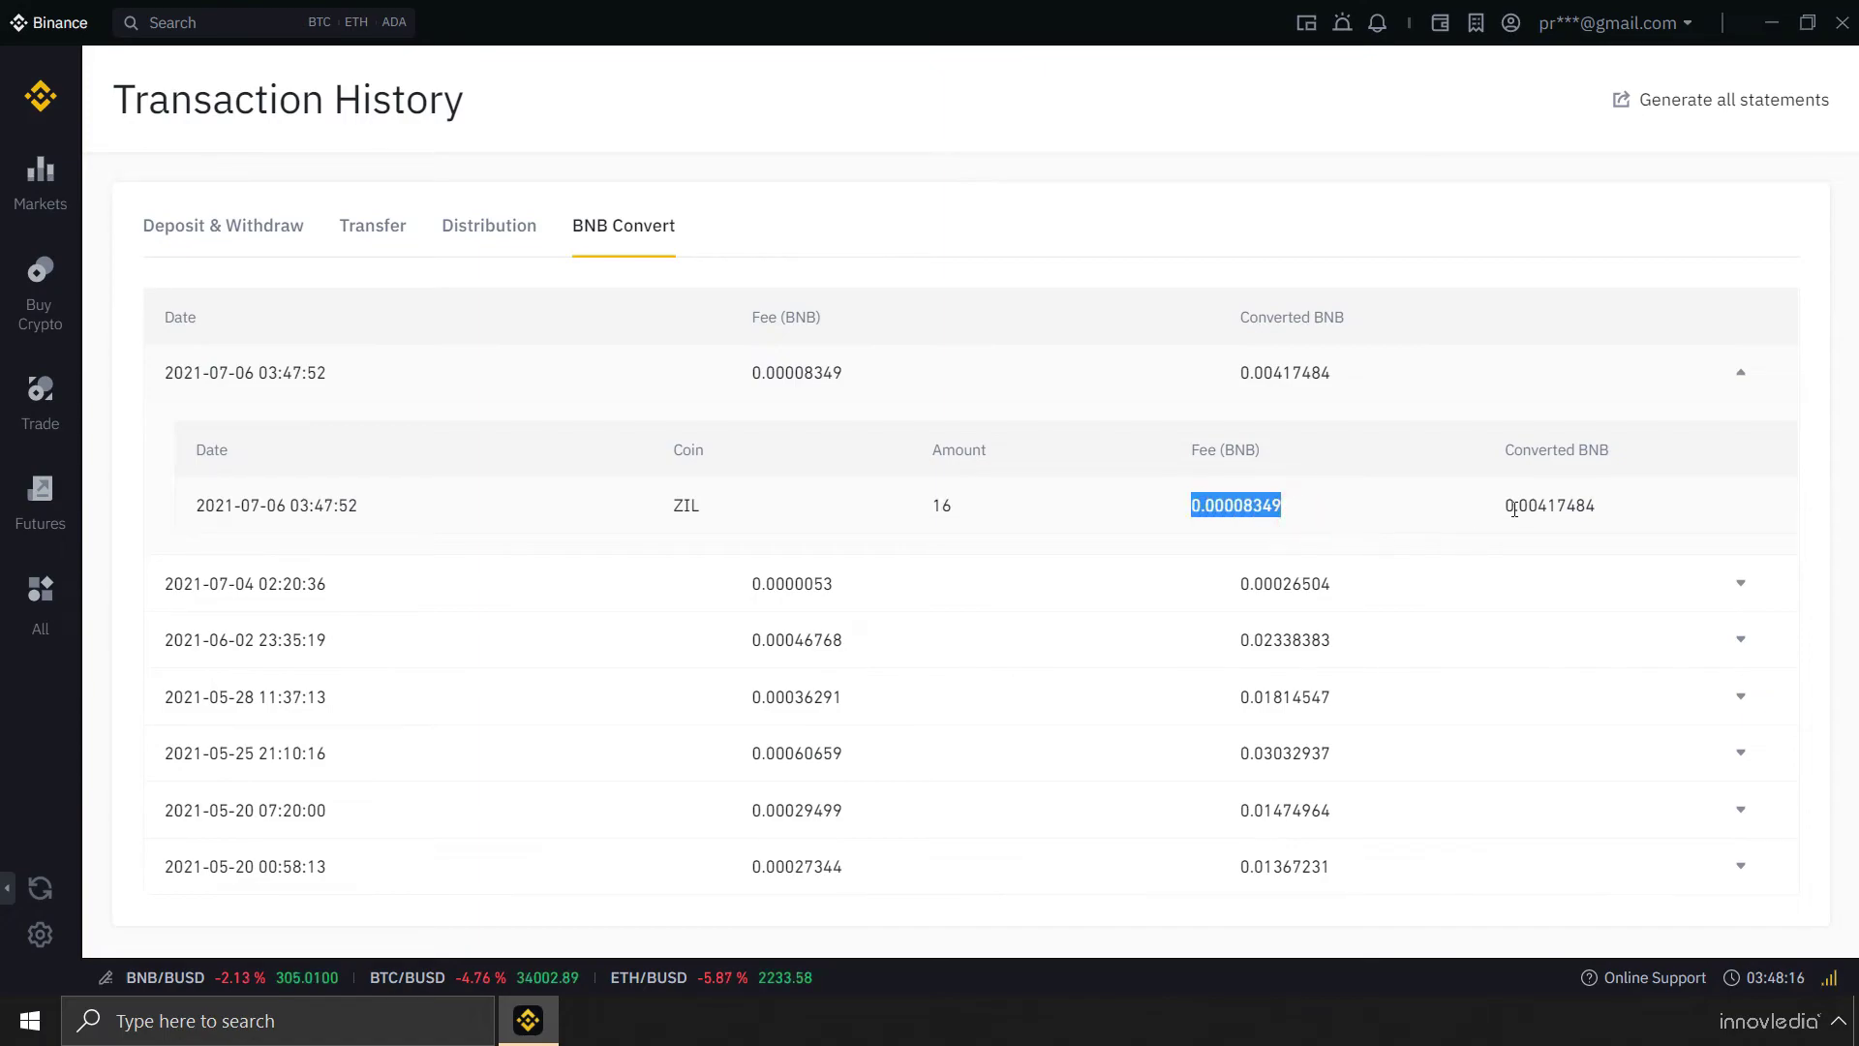
drag(1508, 505, 1633, 519)
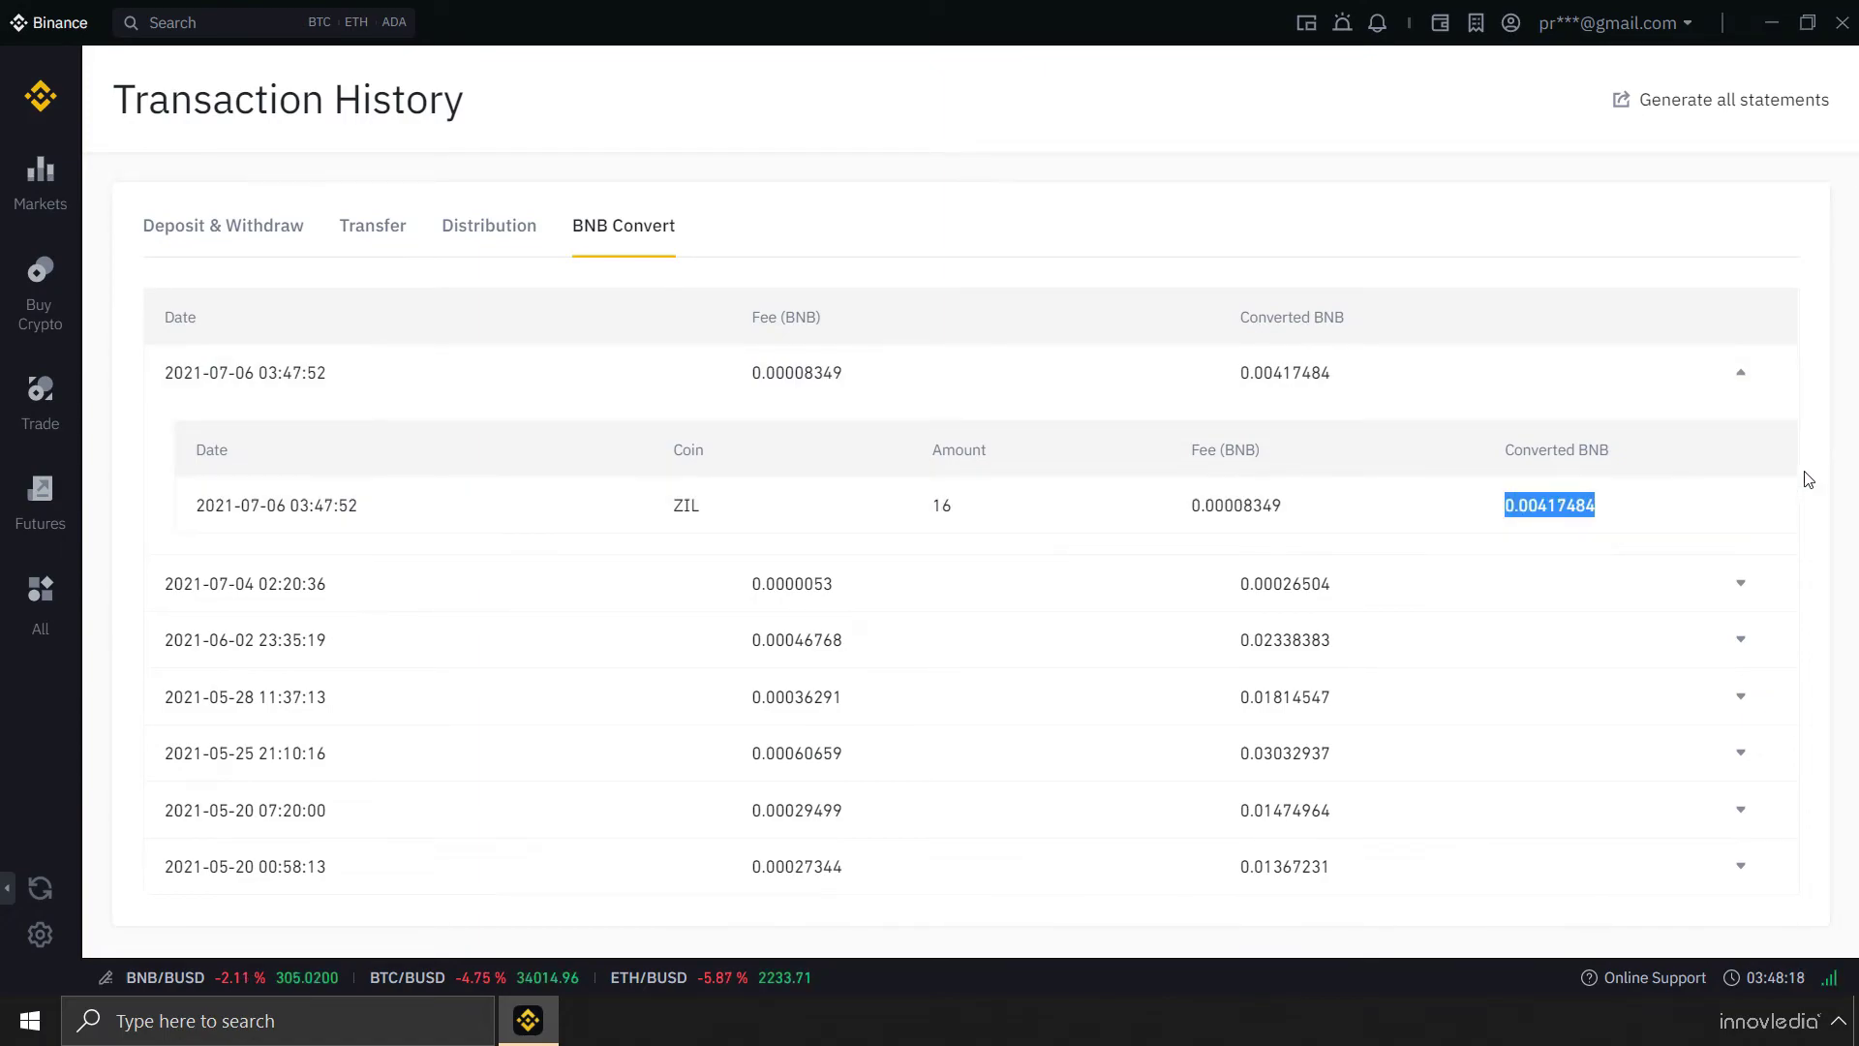
click(1740, 372)
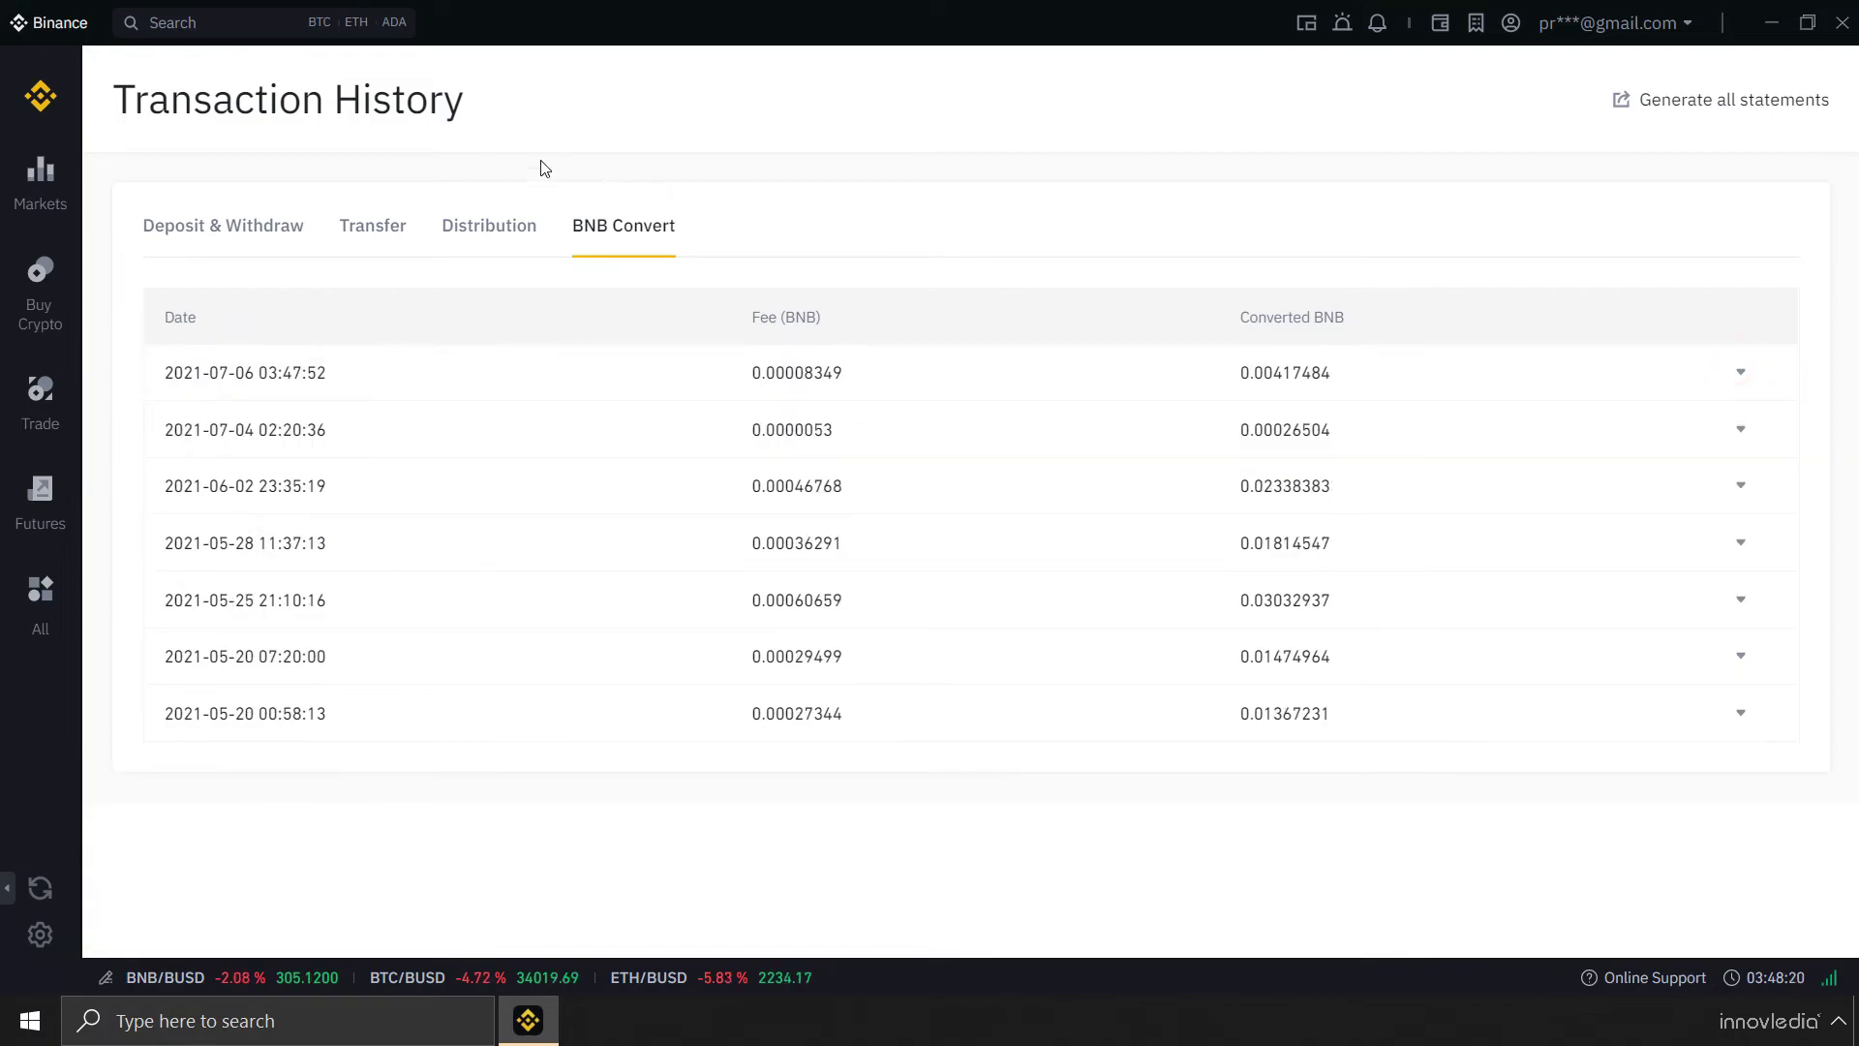
- Back in Fiat and Spot, check that BNB totals 0.00435109 and ZIL is gone
mouse_move(39, 592)
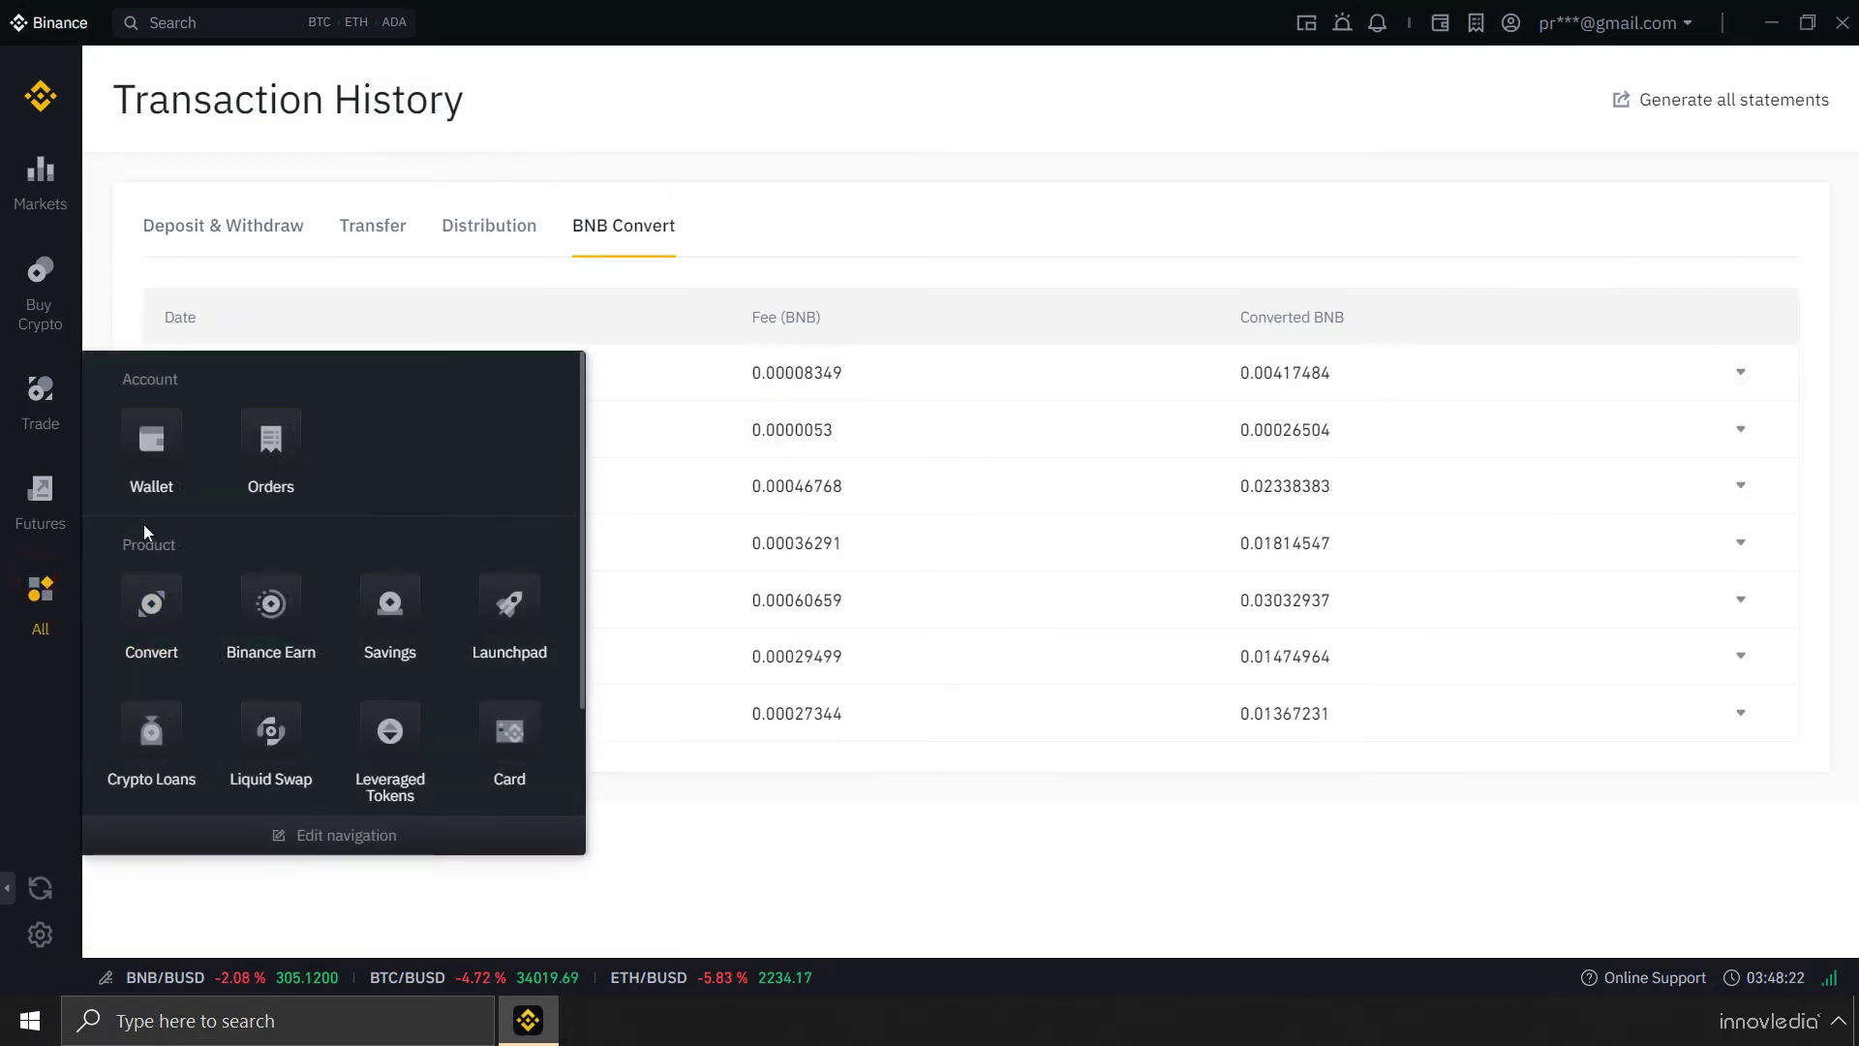
click(171, 466)
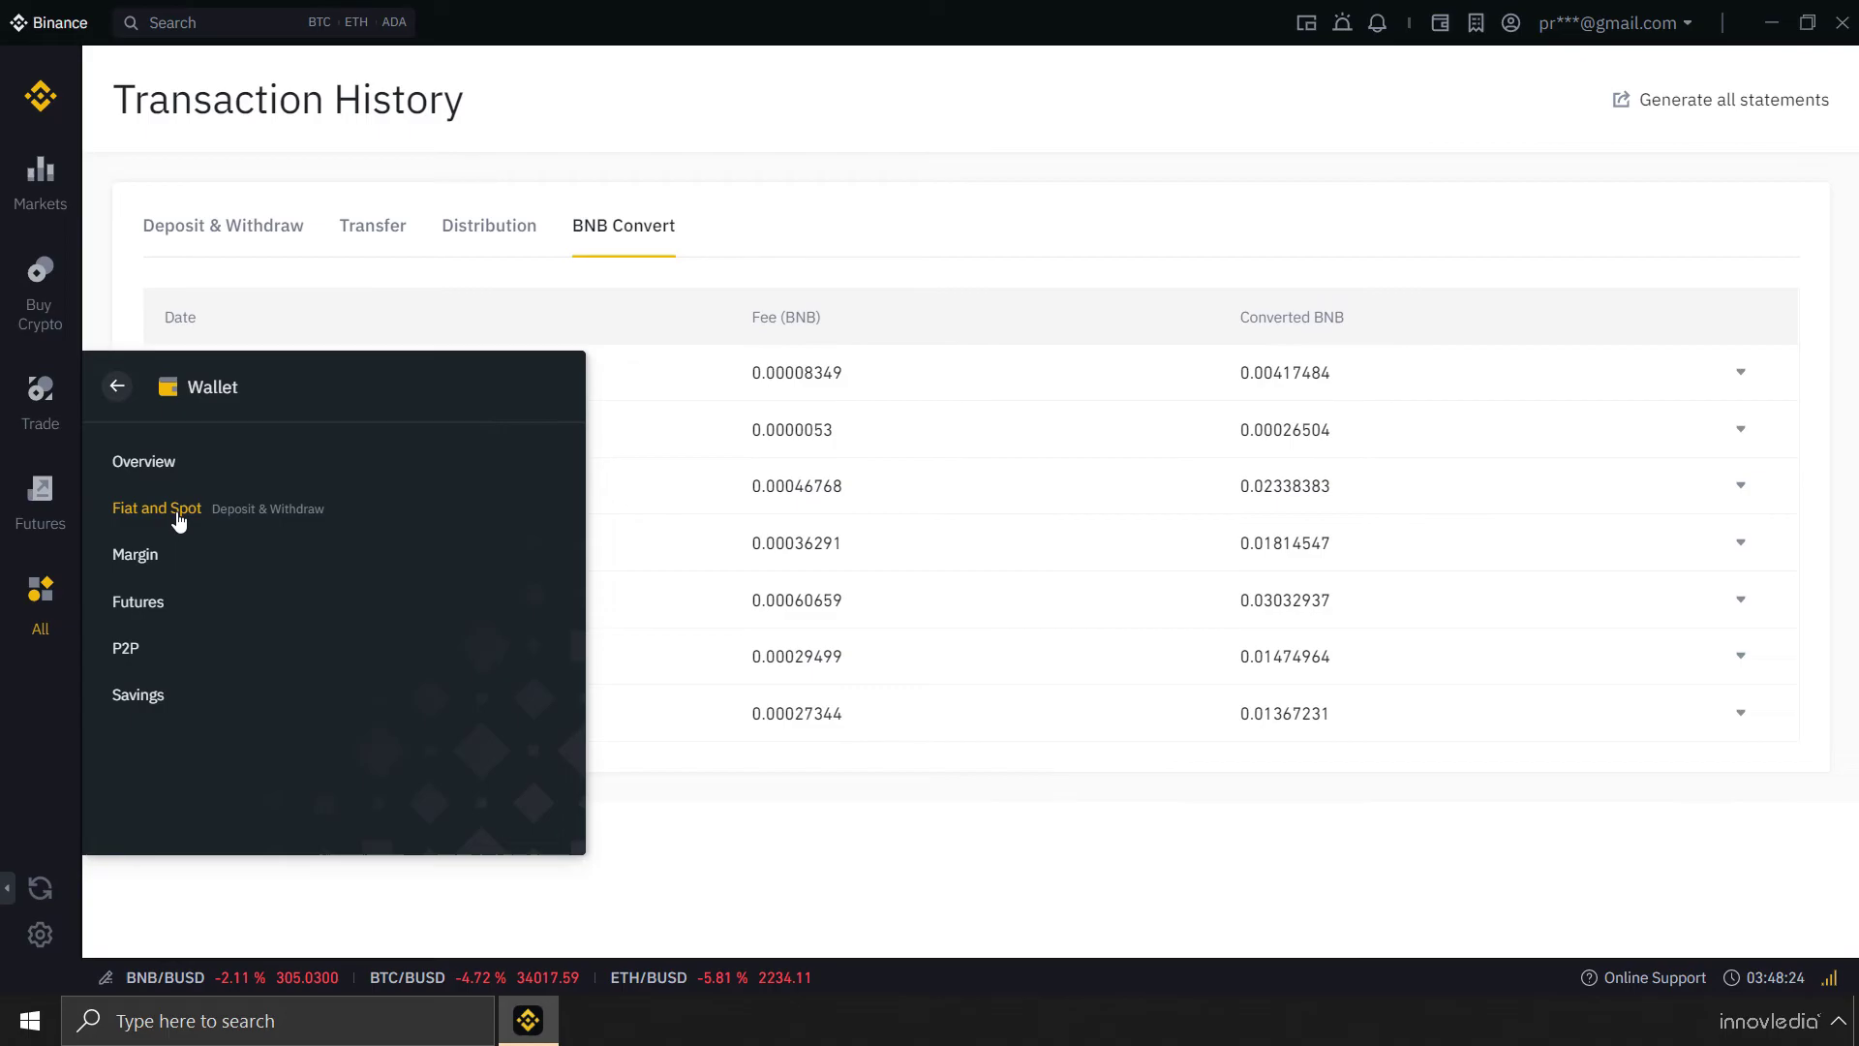
click(178, 518)
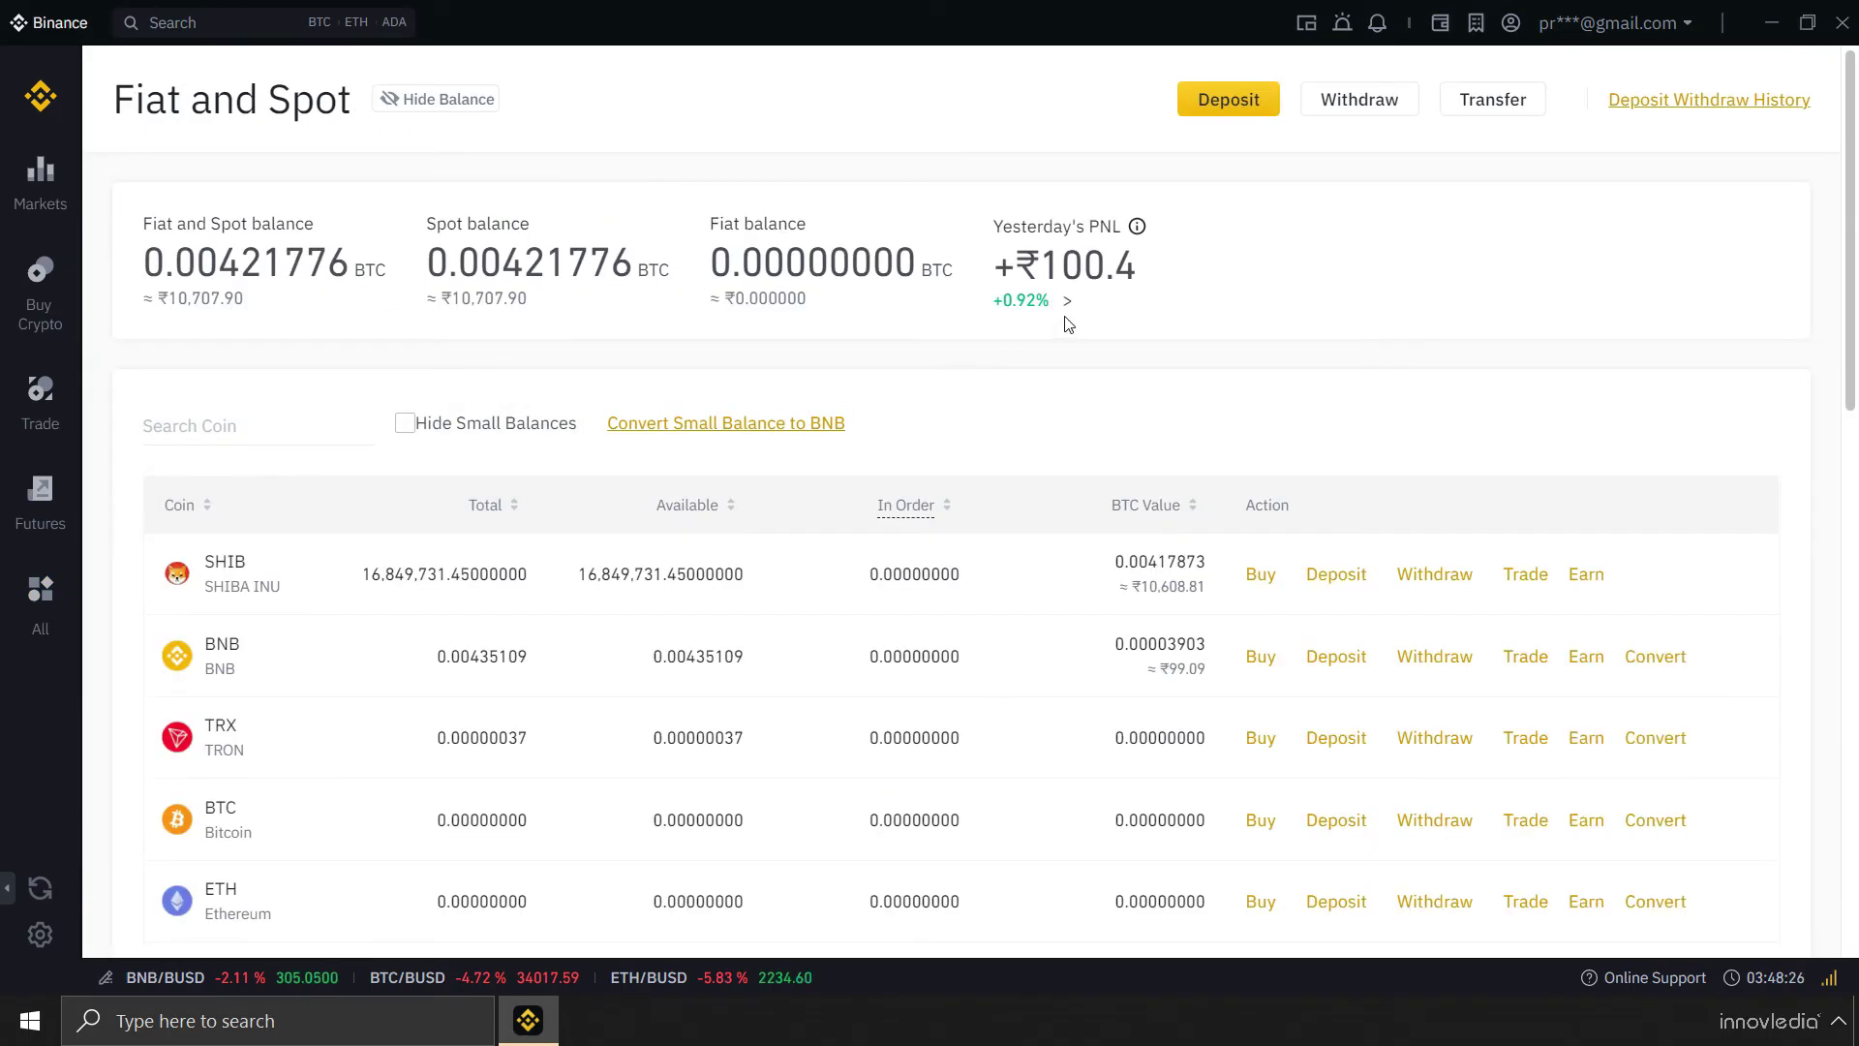
drag(441, 660, 532, 656)
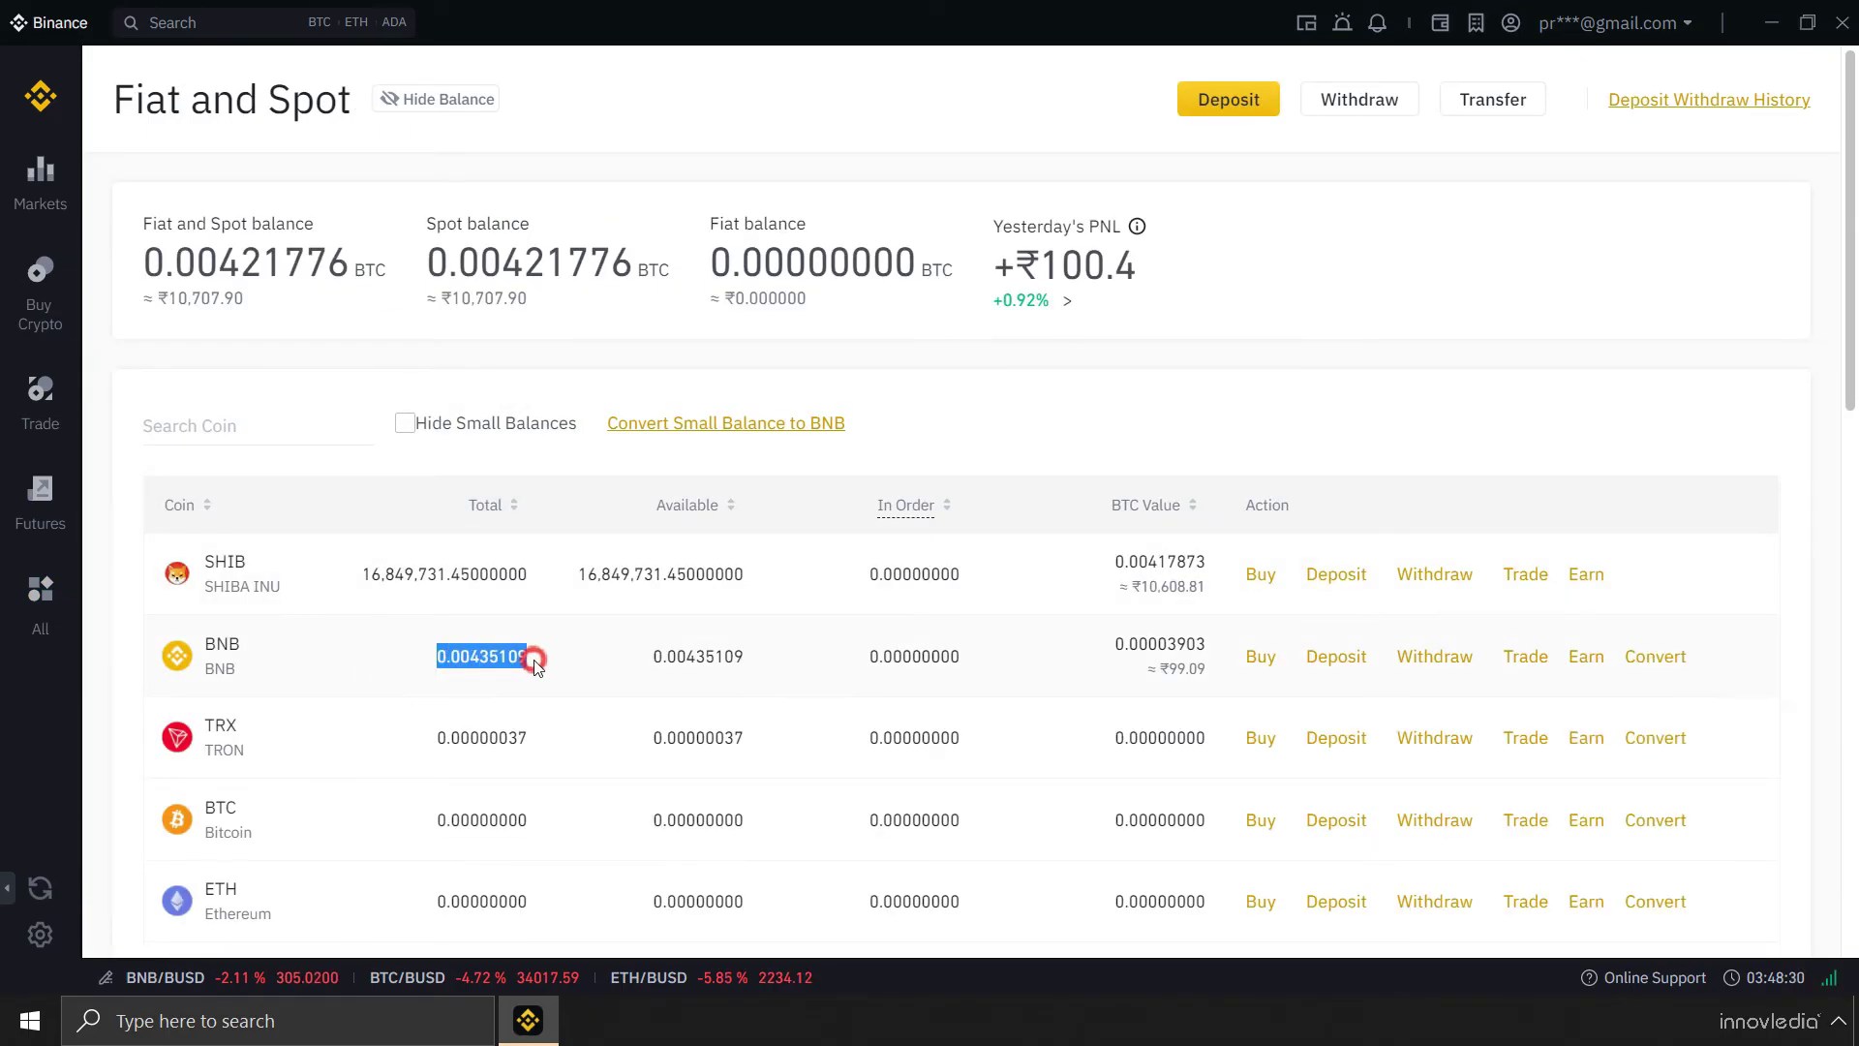
click(1187, 426)
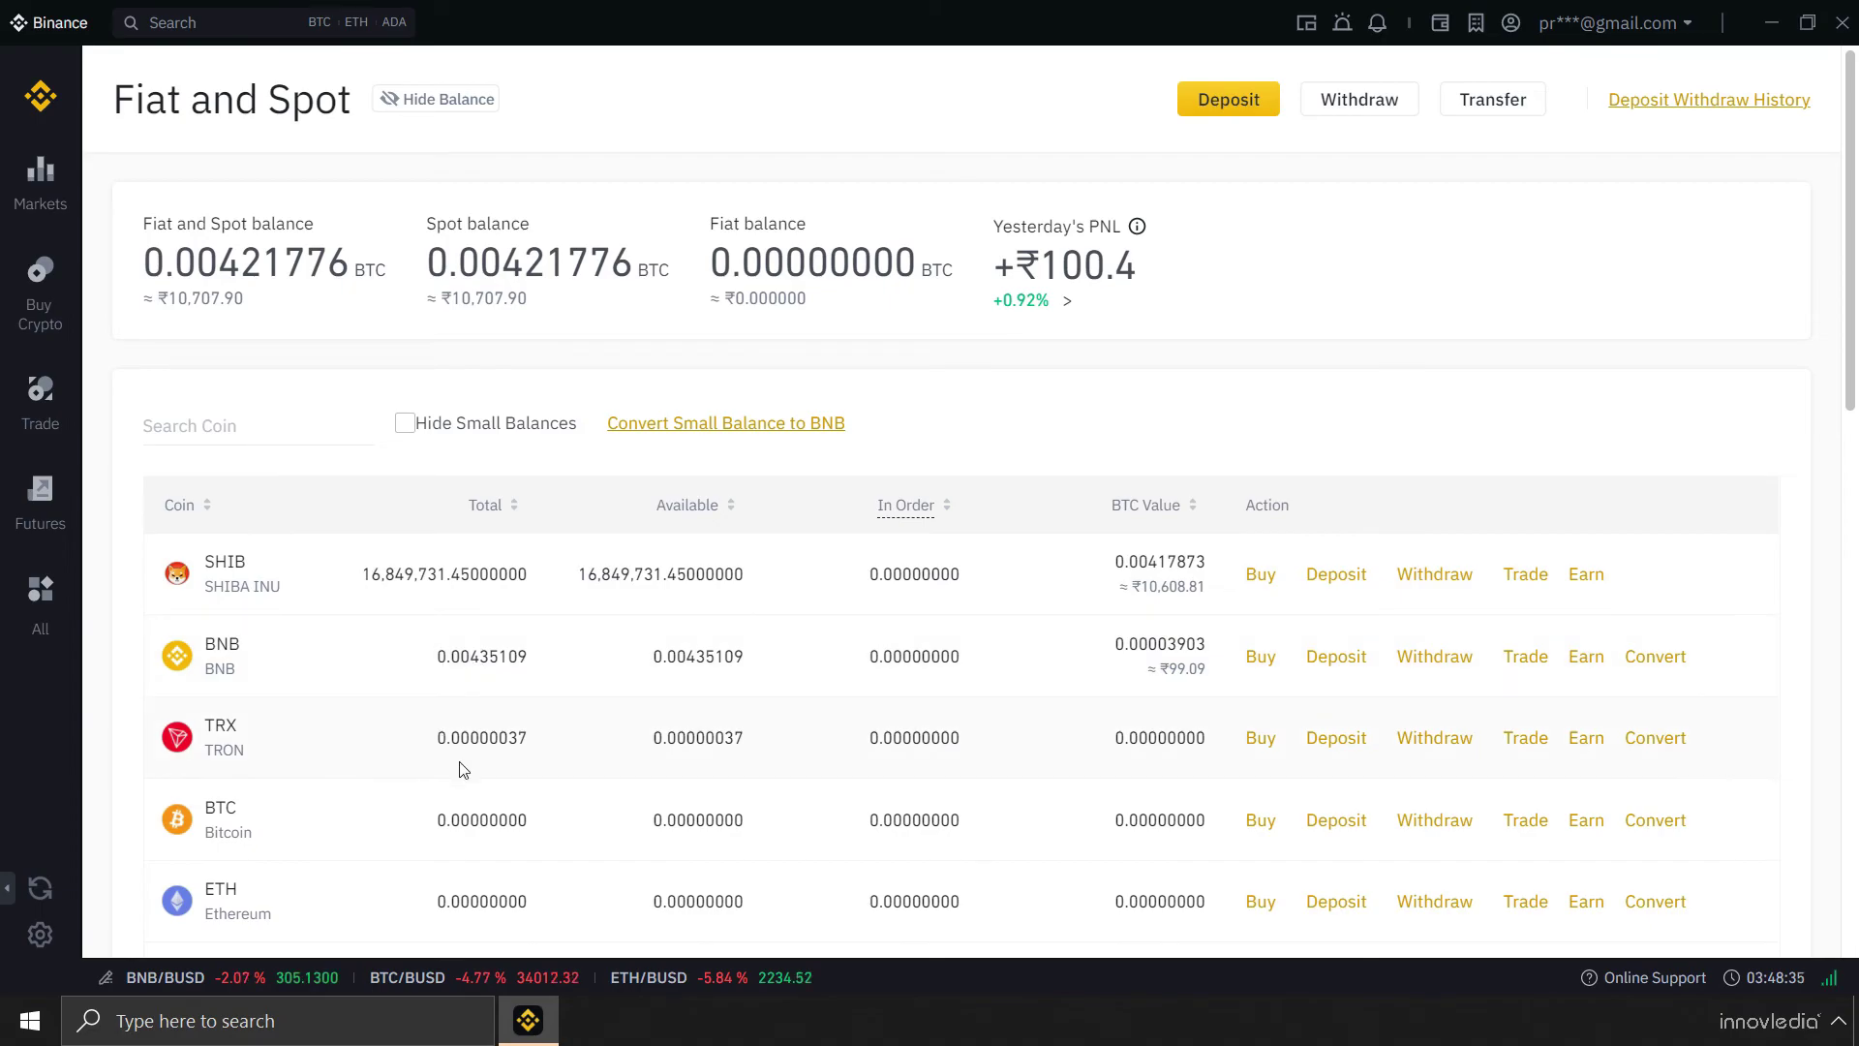